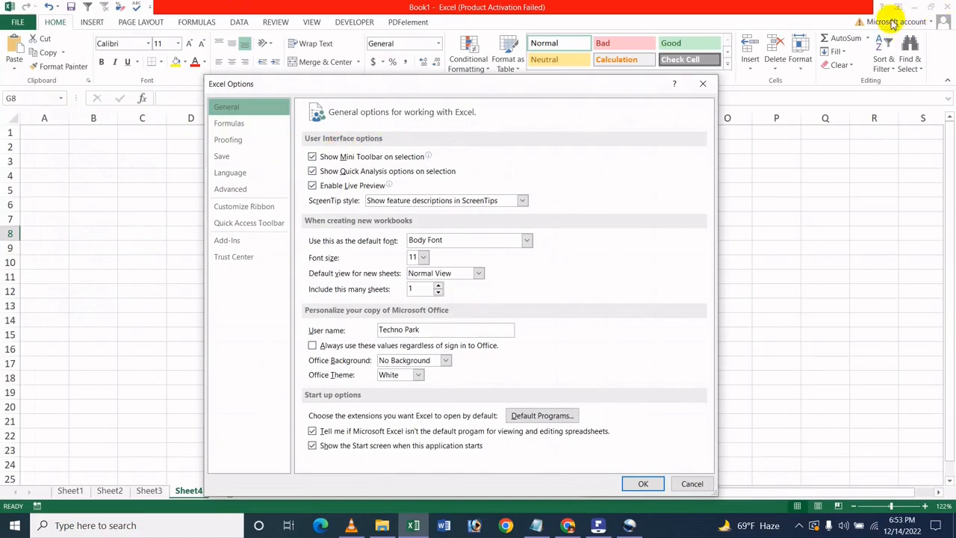
Close the Excel Options dialog and enter the sample text Icche in cell D6.
{"action": "left_click", "coordinate": [702, 84]}
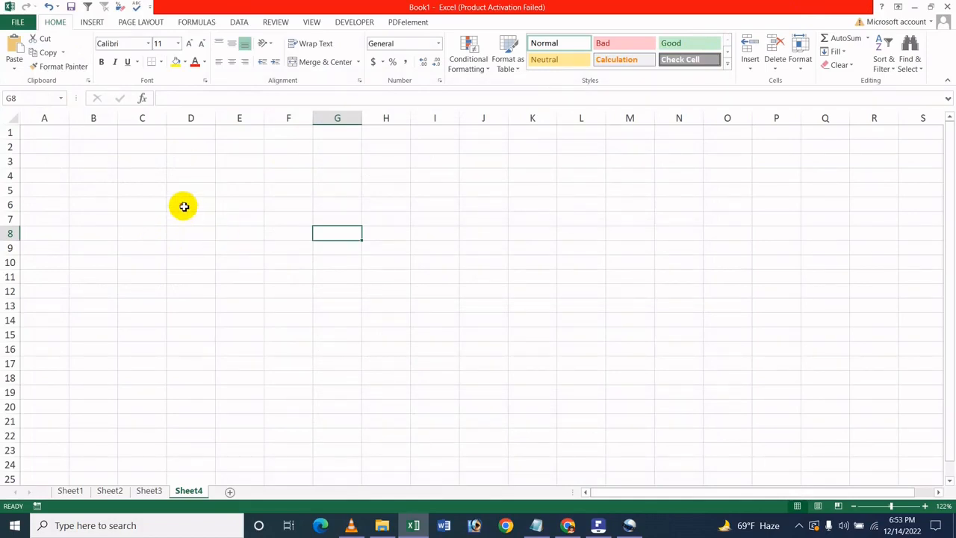
{"action": "left_click", "coordinate": [184, 206]}
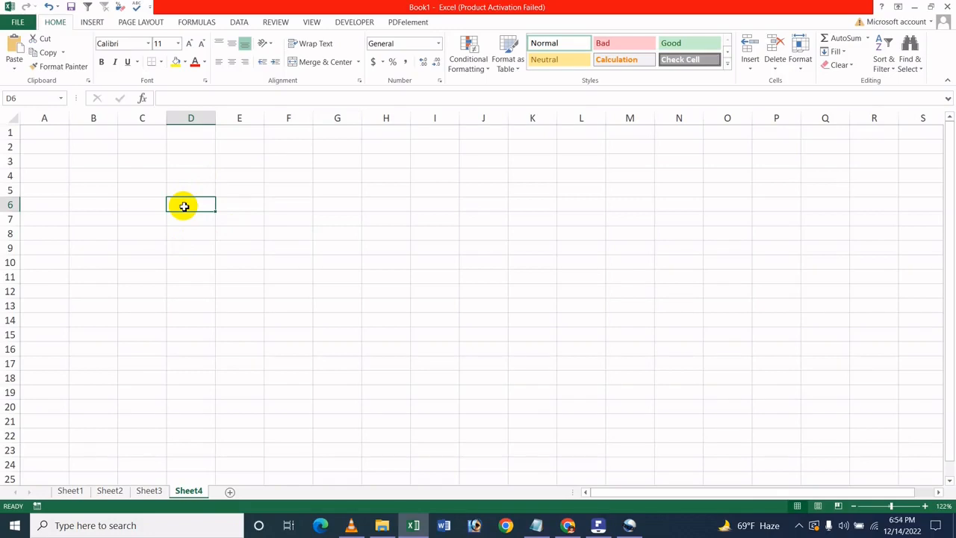
{"action": "type", "text": "Icche"}
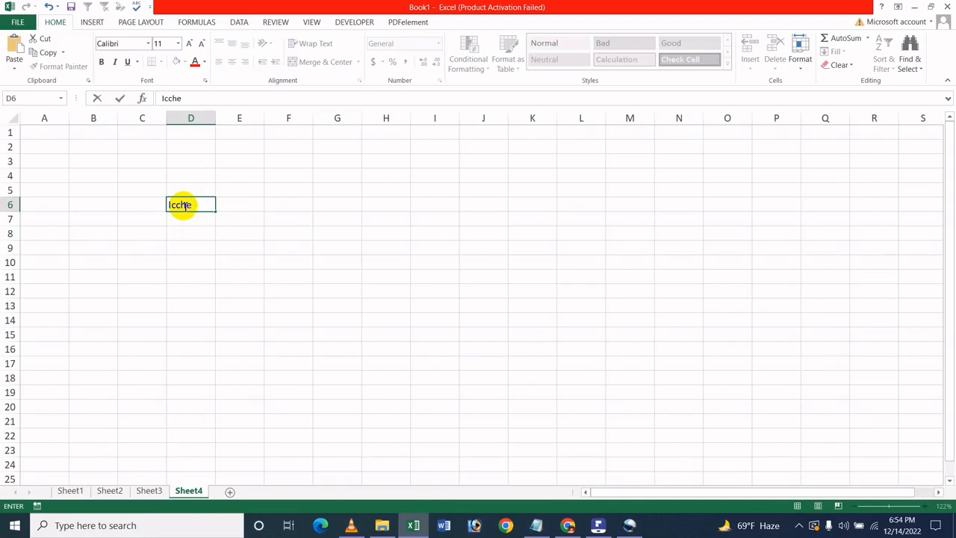
{"action": "key", "text": "Return"}
Select the text inside cell D6 to view the Mini Toolbar.
{"action": "left_click", "coordinate": [184, 206]}
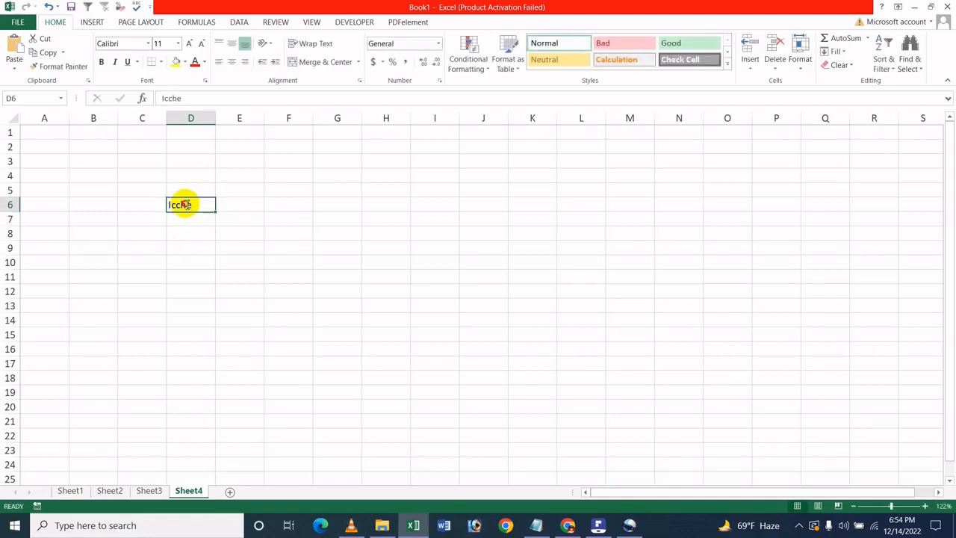
{"action": "double_click", "coordinate": [201, 207]}
{"action": "left_click_drag", "start_coordinate": [201, 206], "coordinate": [168, 207]}
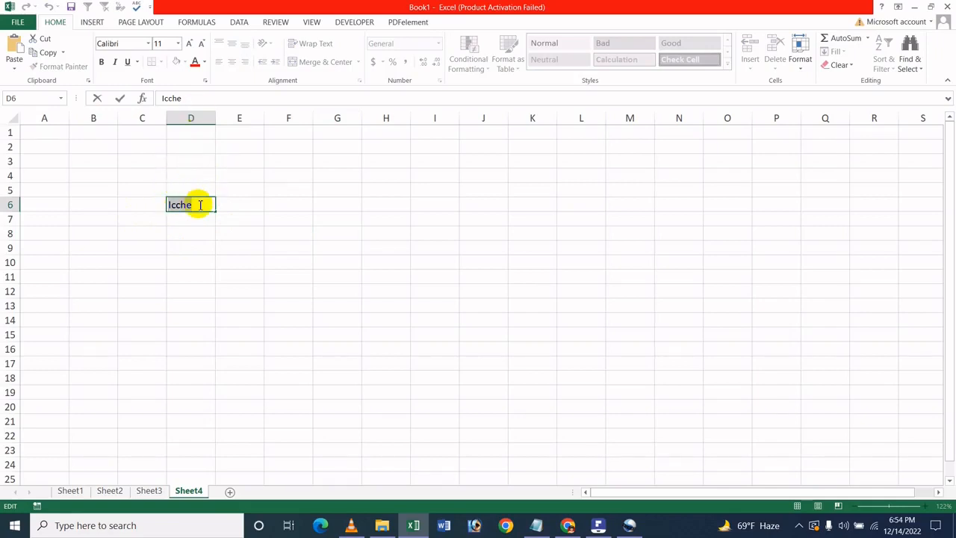
{"action": "mouse_move", "coordinate": [175, 204]}
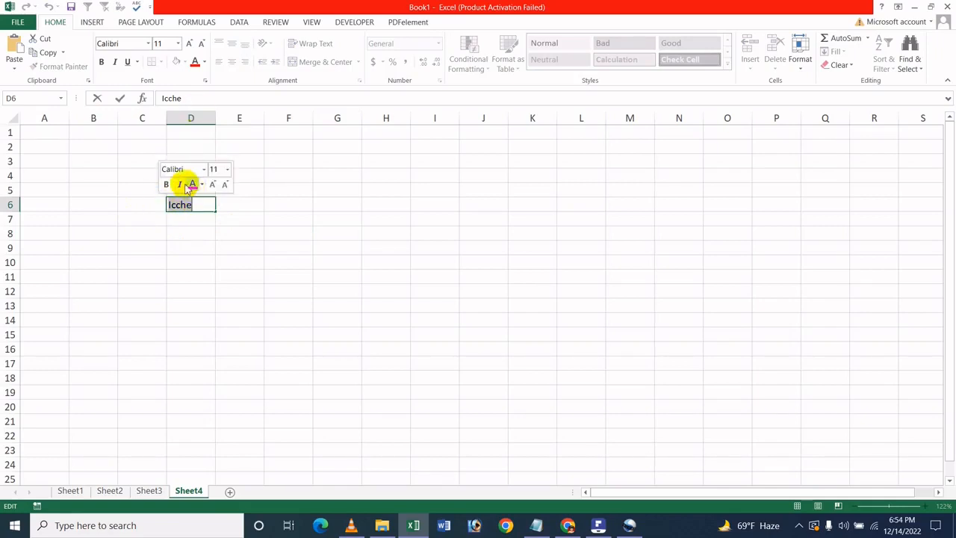
{"action": "left_click", "coordinate": [472, 437]}
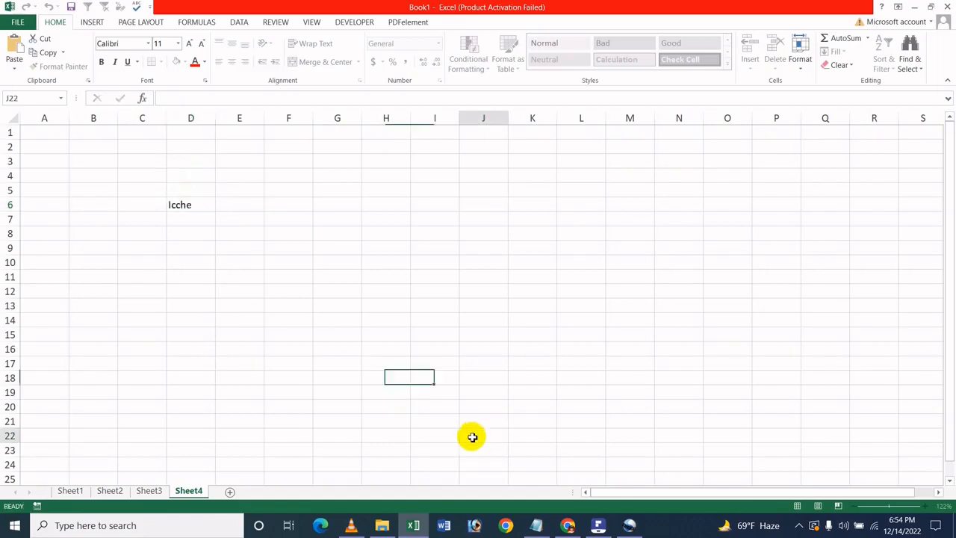
Disable Show Mini Toolbar on selection in the general Excel options and apply the change.
{"action": "left_click", "coordinate": [21, 24]}
{"action": "left_click", "coordinate": [43, 267]}
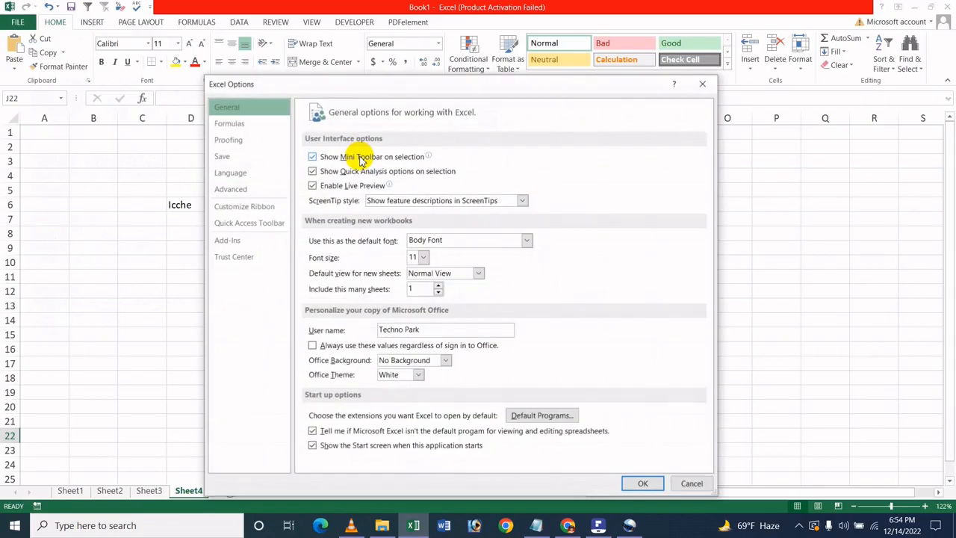
{"action": "left_click", "coordinate": [361, 157]}
{"action": "left_click", "coordinate": [643, 483]}
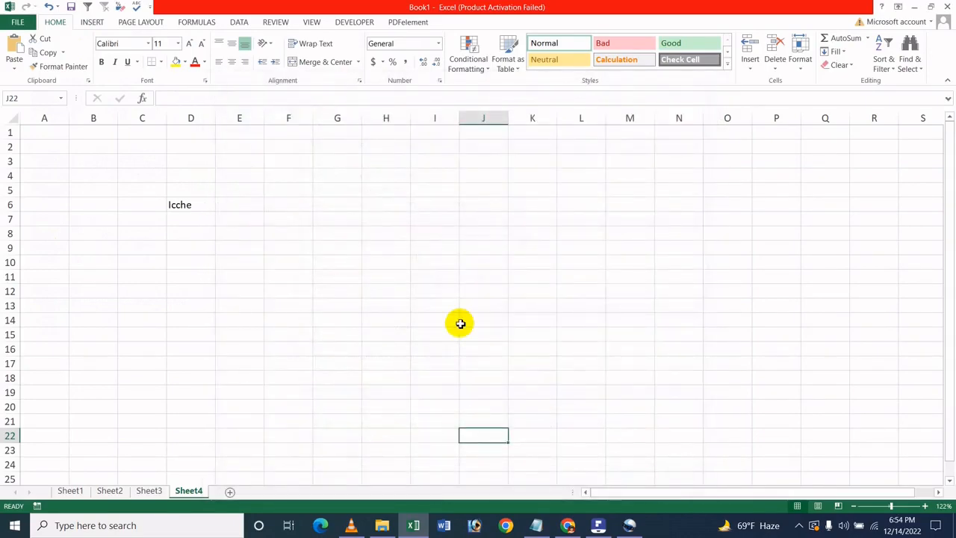
Enter the sample text fghfh in cell E7.
{"action": "left_click", "coordinate": [247, 218]}
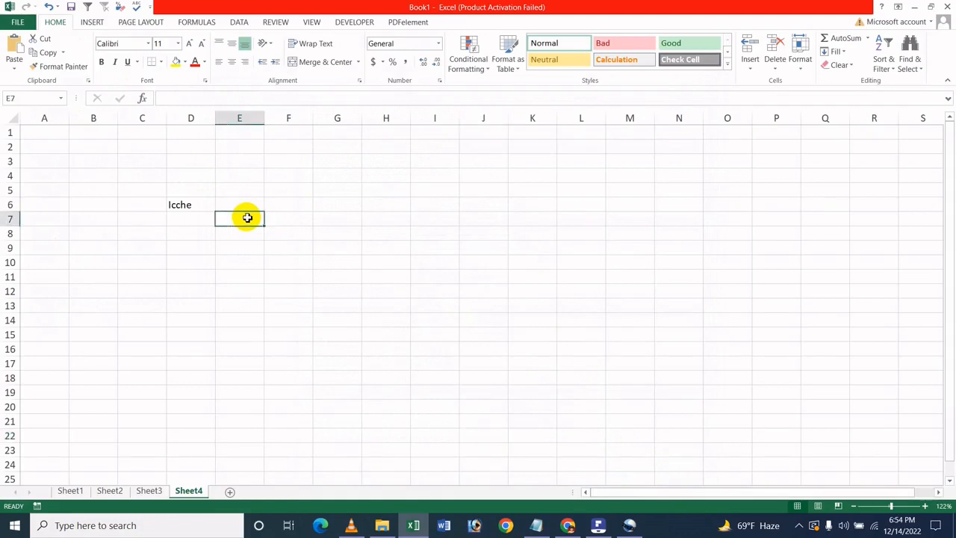
{"action": "type", "text": "fghfh"}
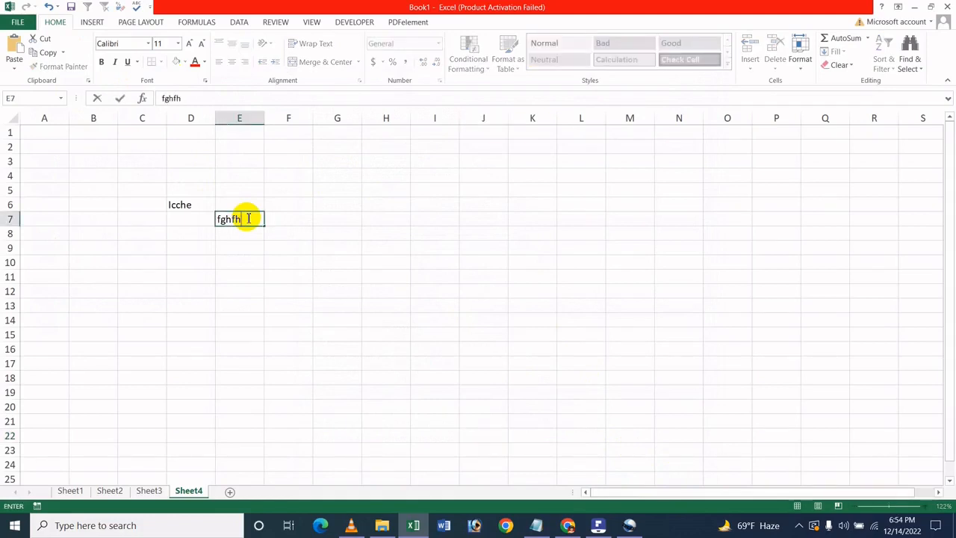
{"action": "left_click", "coordinate": [284, 243]}
Select the text inside cell E7 to check whether the Mini Toolbar appears.
{"action": "left_click", "coordinate": [255, 218]}
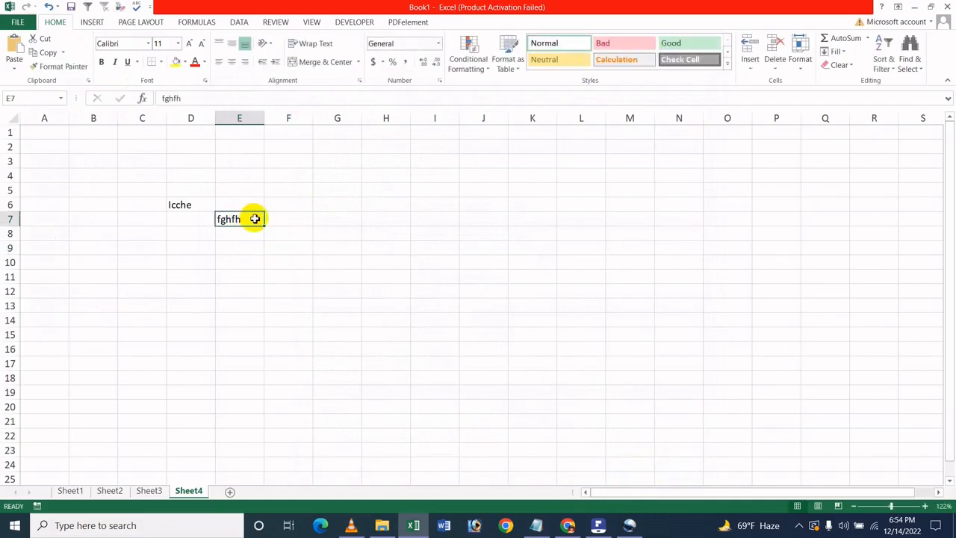
{"action": "double_click", "coordinate": [254, 218]}
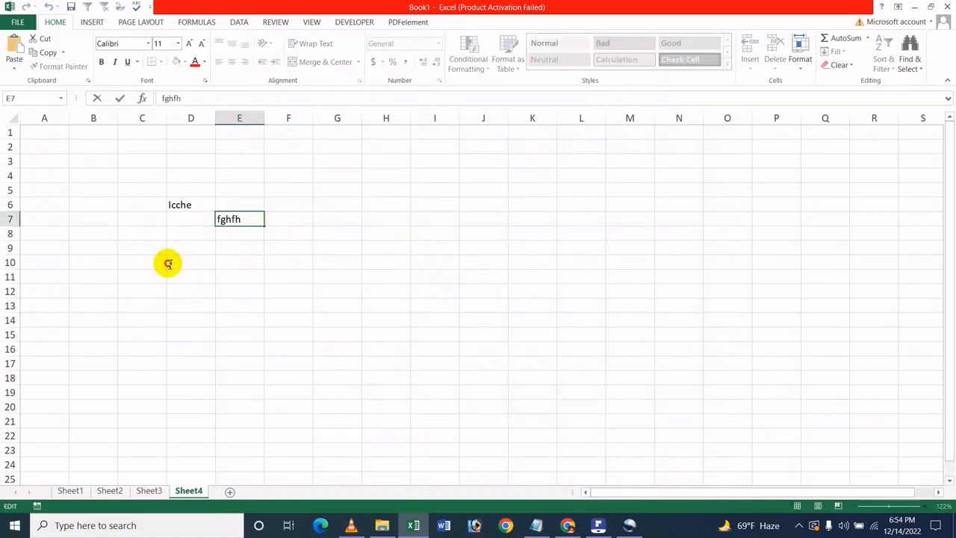
{"action": "left_click_drag", "start_coordinate": [250, 218], "coordinate": [202, 218]}
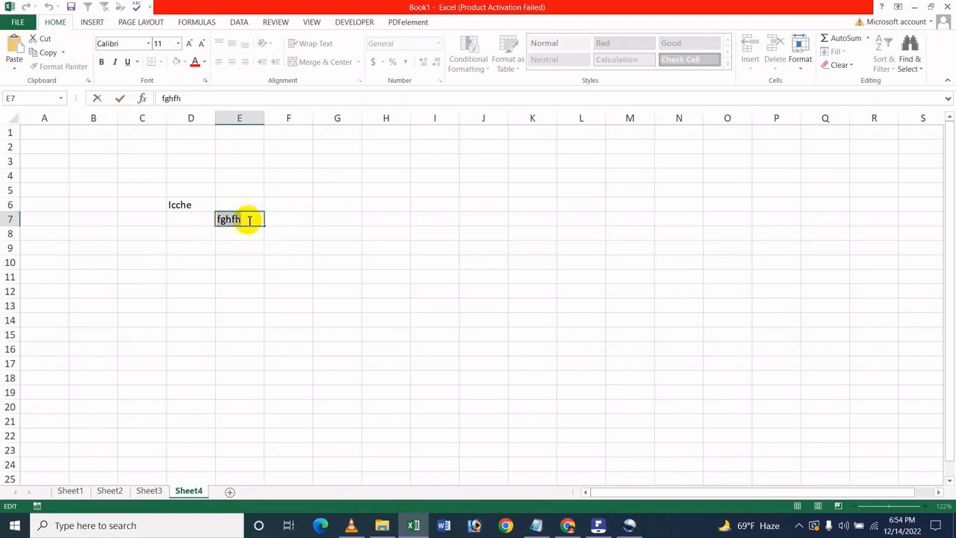
{"action": "left_click", "coordinate": [619, 258]}
Try to re-enable Show Mini Toolbar on selection in the general Excel options, closing the dialog without applying it.
{"action": "left_click", "coordinate": [17, 21]}
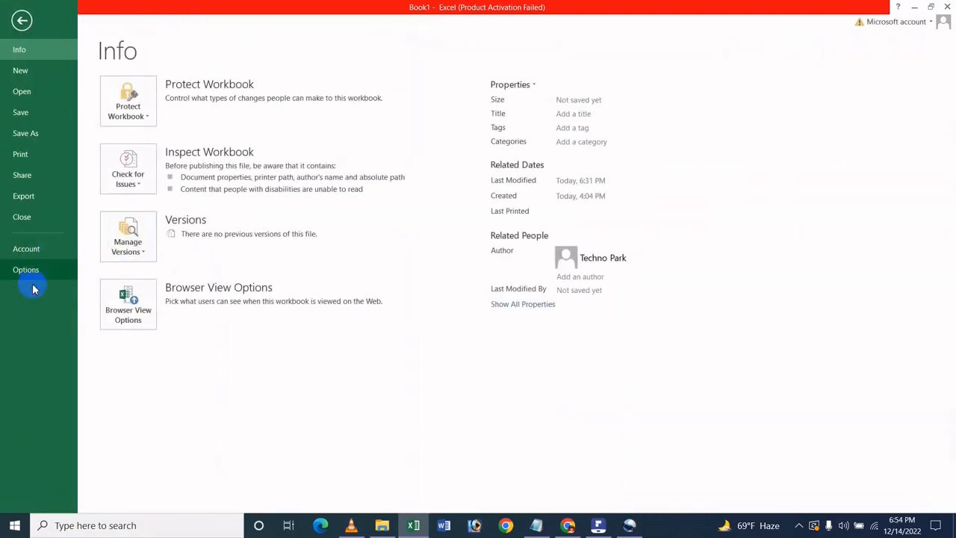
{"action": "left_click", "coordinate": [27, 271]}
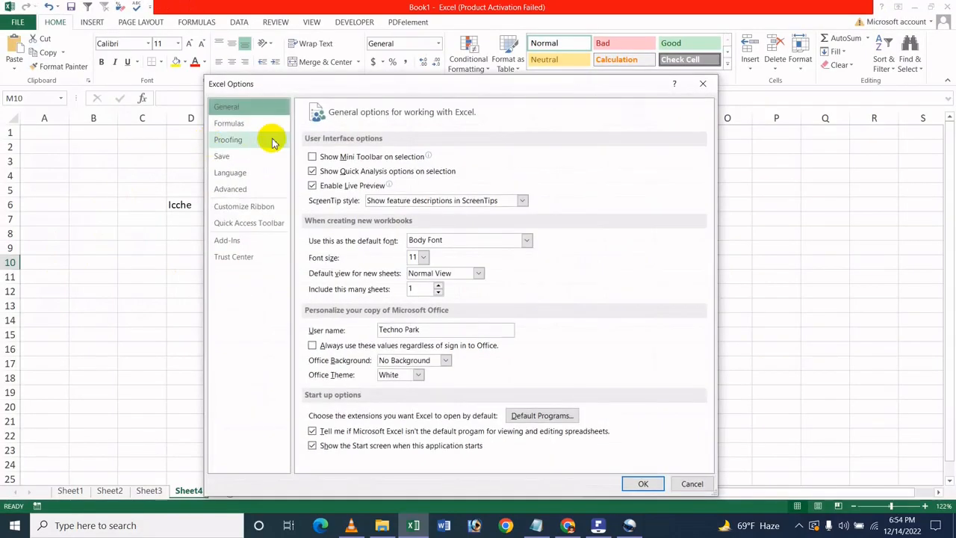
{"action": "left_click", "coordinate": [312, 156]}
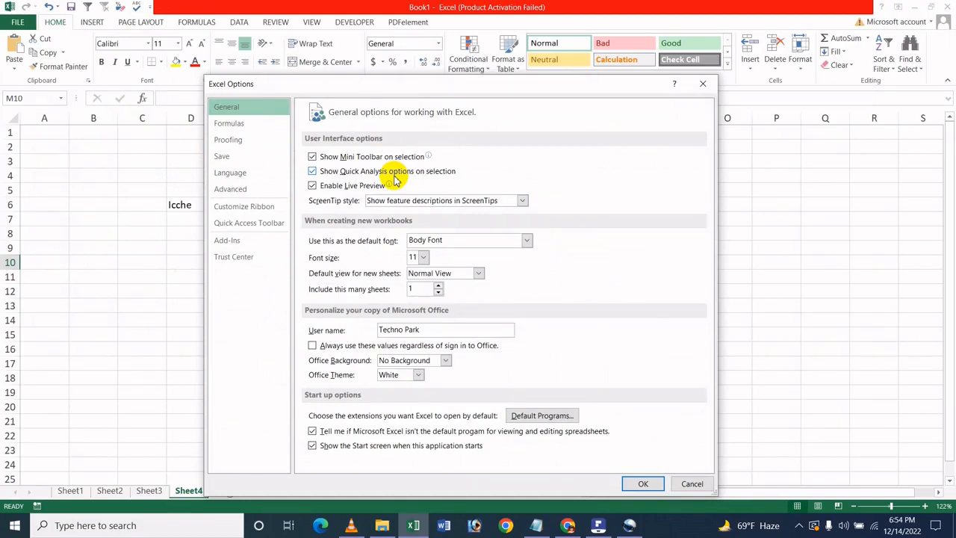
{"action": "left_click", "coordinate": [702, 83]}
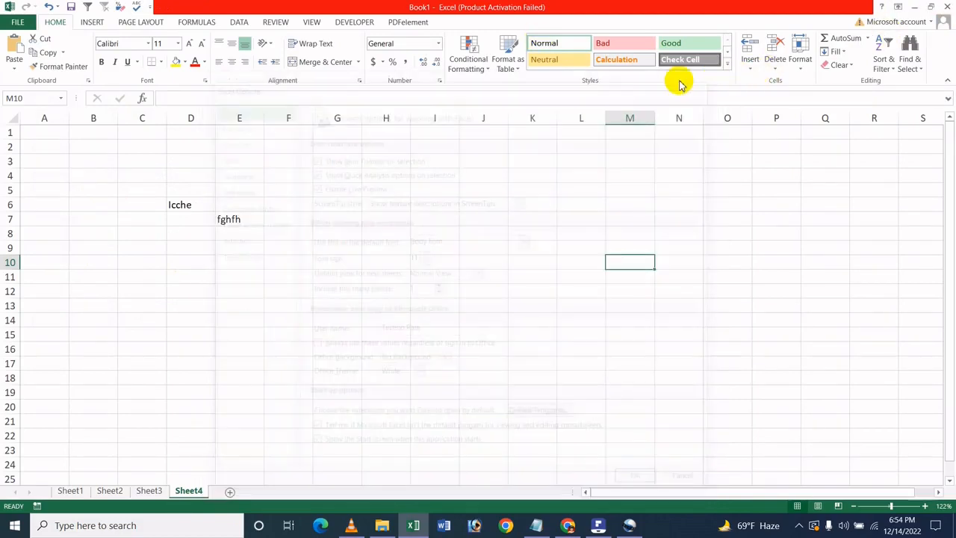
Delete the sample text from cells D6 and E7.
{"action": "left_click", "coordinate": [425, 192]}
{"action": "left_click", "coordinate": [309, 217]}
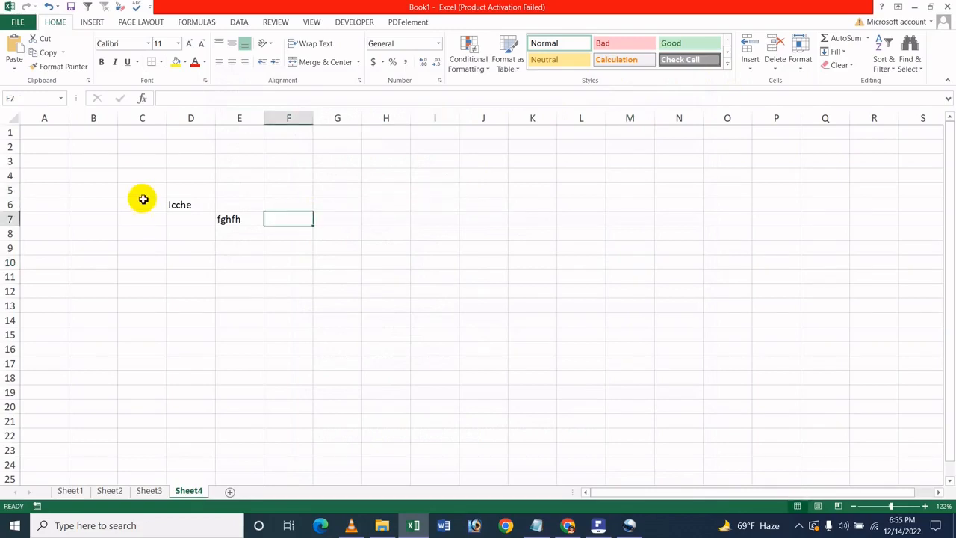
{"action": "left_click_drag", "start_coordinate": [142, 199], "coordinate": [298, 392]}
{"action": "left_click_drag", "start_coordinate": [332, 219], "coordinate": [333, 234]}
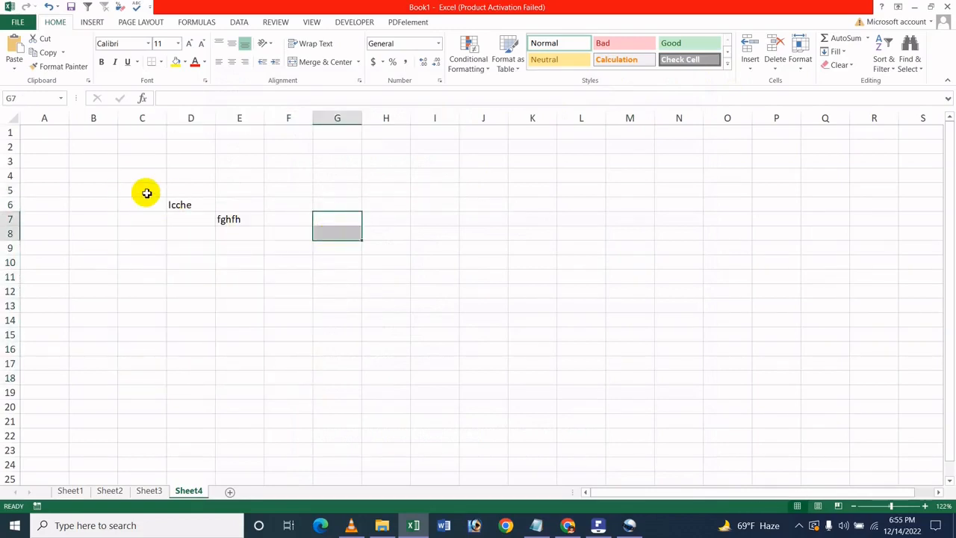
{"action": "left_click_drag", "start_coordinate": [145, 192], "coordinate": [266, 252]}
{"action": "key", "text": "Delete"}
{"action": "left_click", "coordinate": [218, 204]}
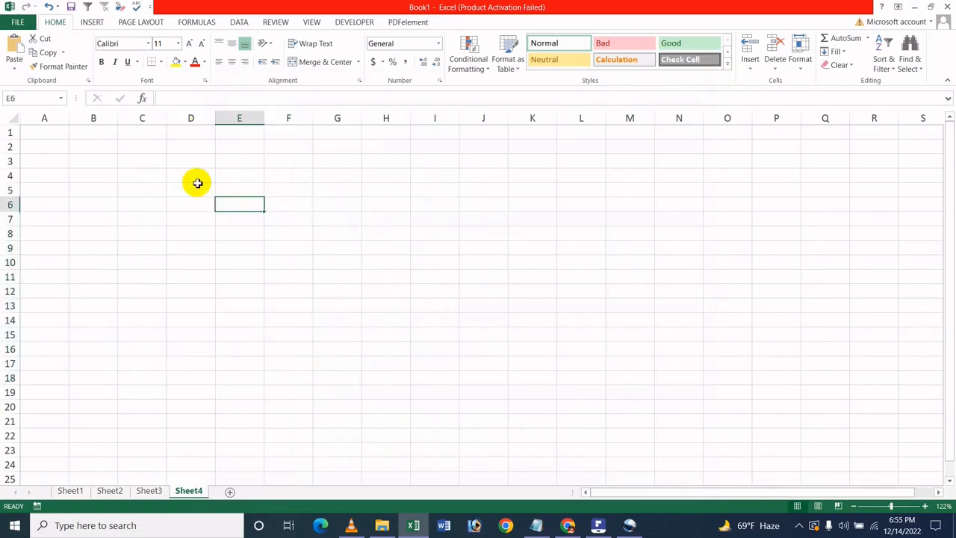
Enter the column heading item Name in cell C5.
{"action": "left_click", "coordinate": [152, 195]}
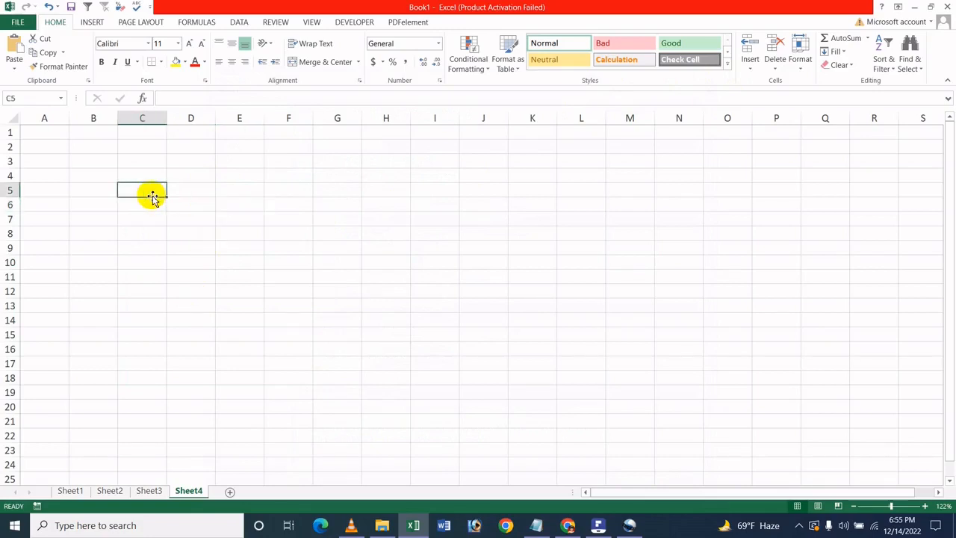
{"action": "type", "text": "item"}
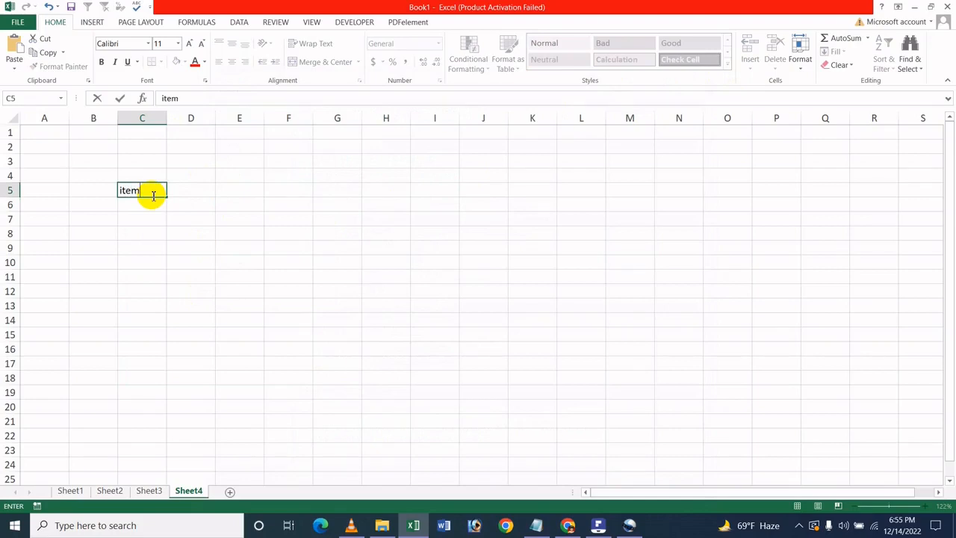
{"action": "key", "text": "Tab"}
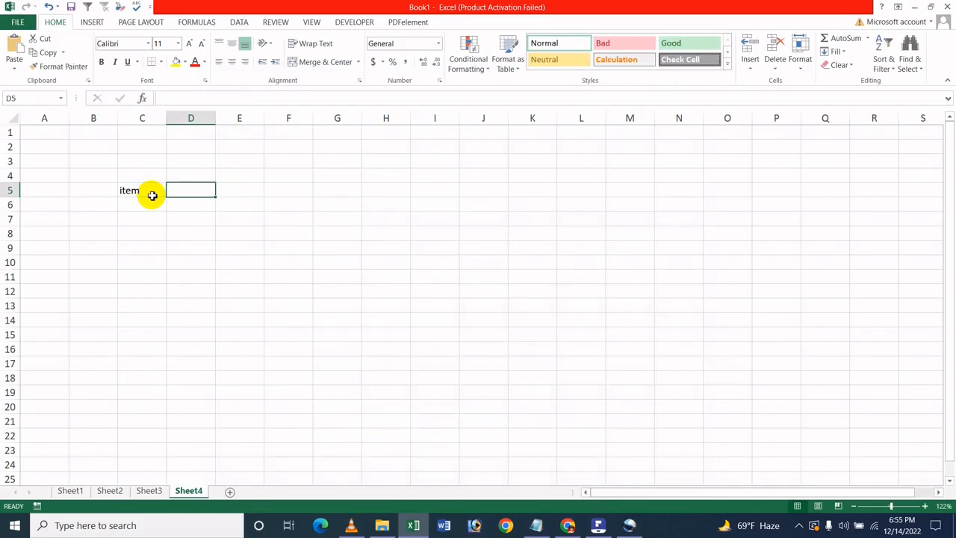
{"action": "left_click", "coordinate": [149, 192]}
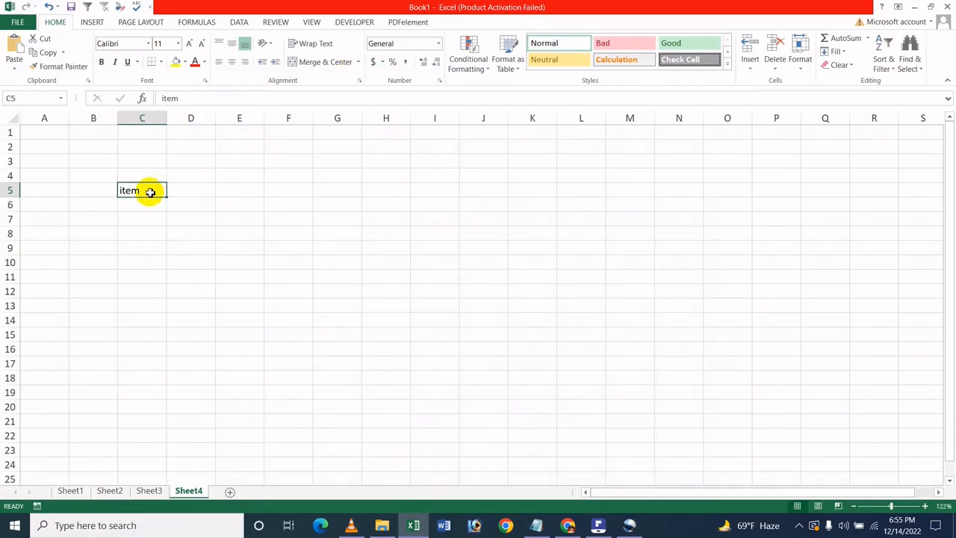
{"action": "double_click", "coordinate": [150, 191]}
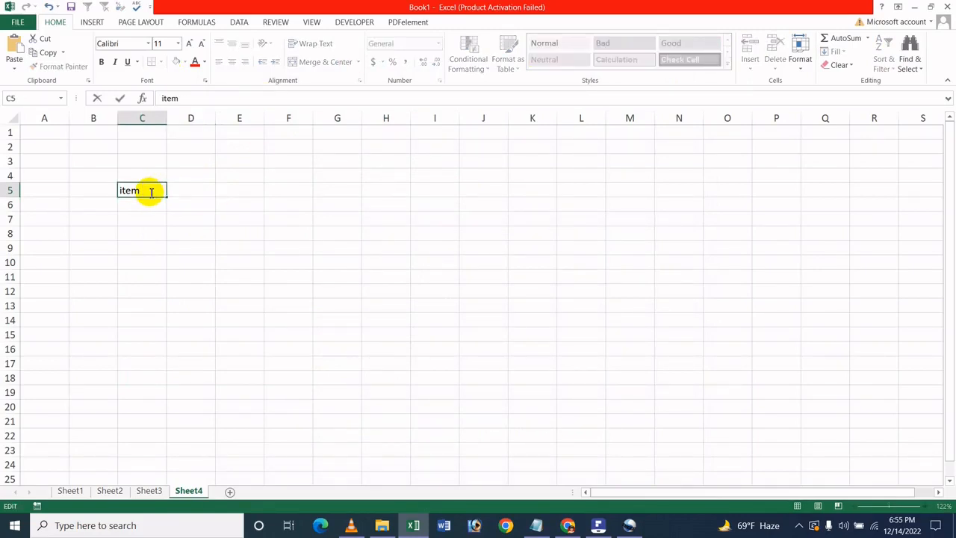
{"action": "type", "text": "Name"}
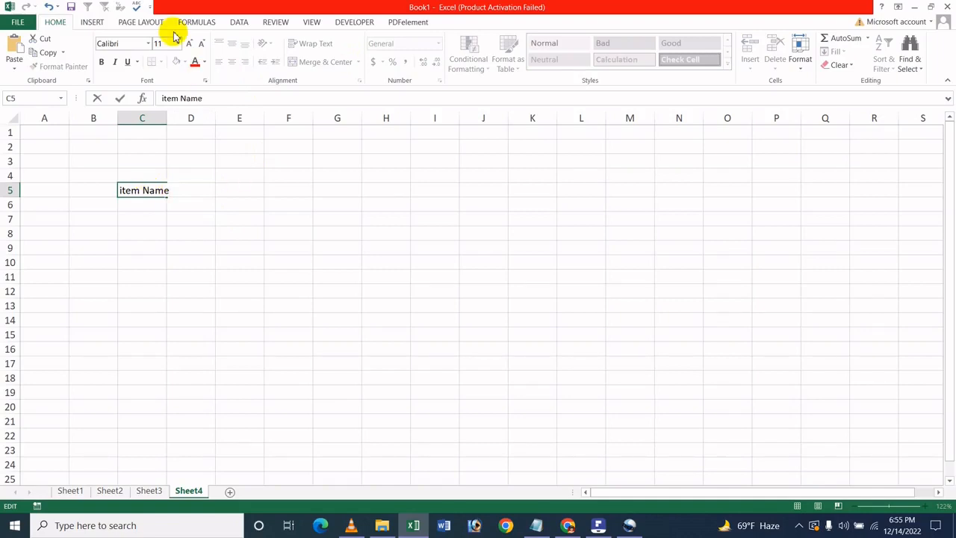
{"action": "left_click", "coordinate": [231, 191]}
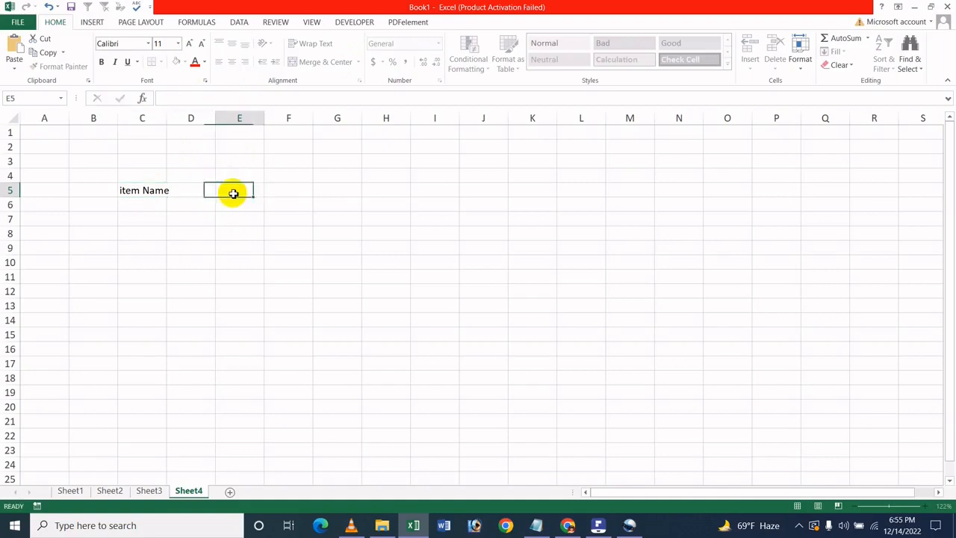
Enter the column heading Price in cell E5.
{"action": "left_click", "coordinate": [211, 188]}
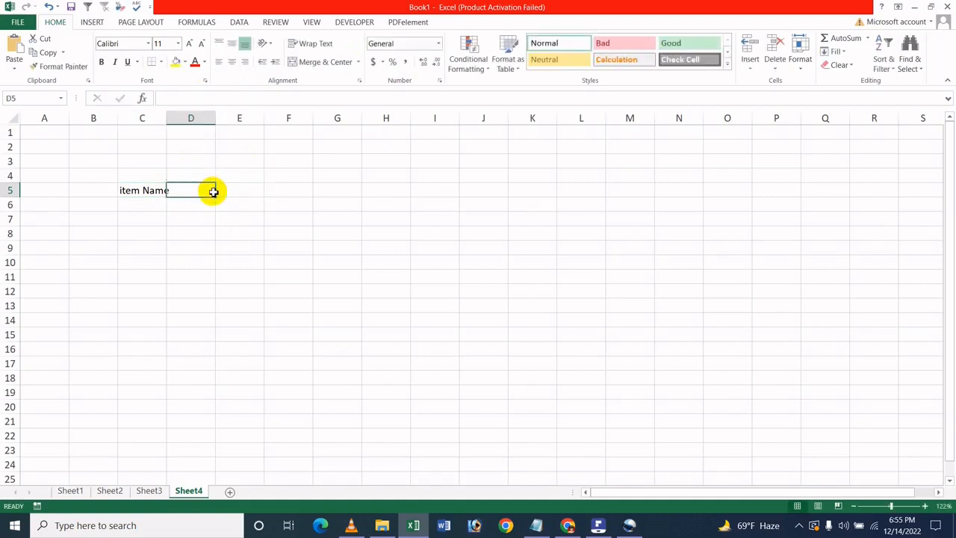
{"action": "left_click", "coordinate": [238, 194]}
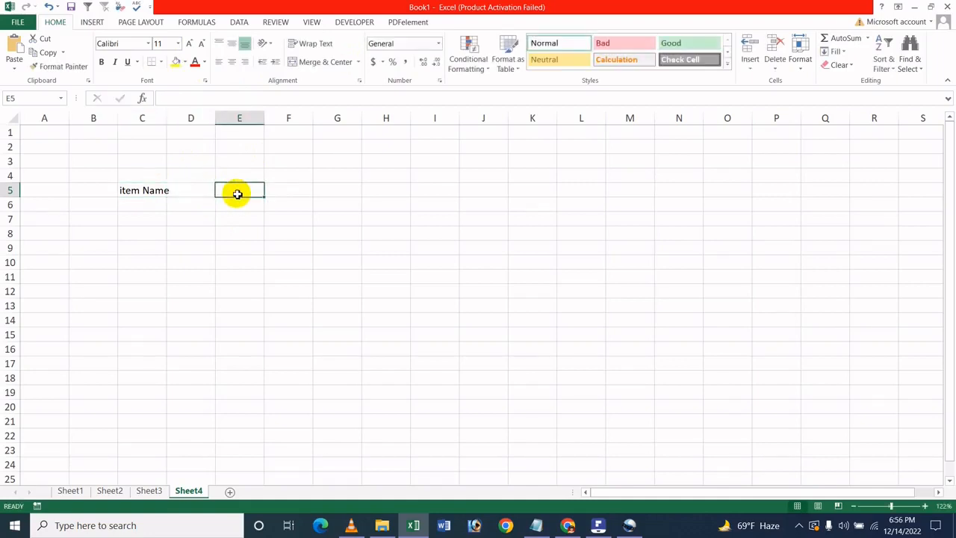
{"action": "type", "text": "P"}
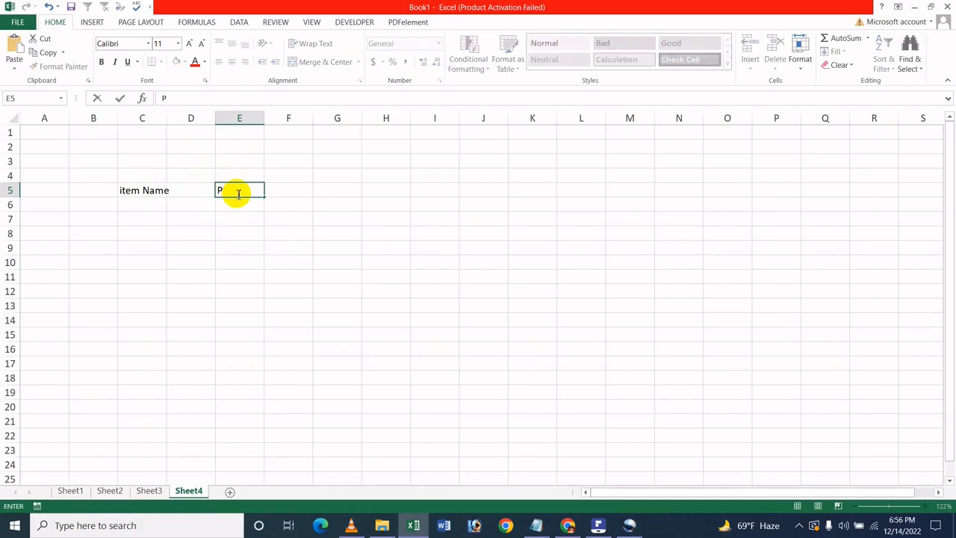
{"action": "type", "text": "rice"}
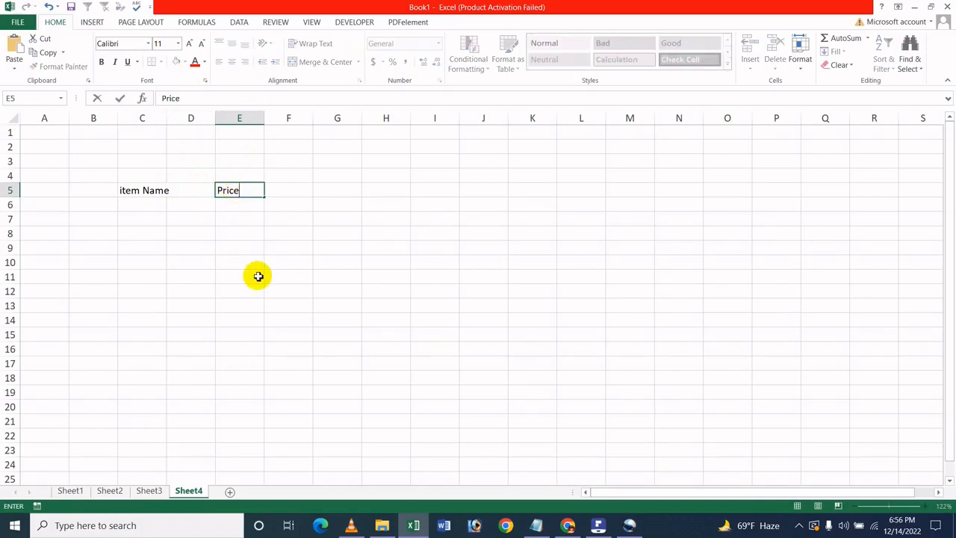
{"action": "left_click", "coordinate": [258, 275]}
Enter the items Keybord and Mouse under the item Name heading in cells C6 and C7.
{"action": "left_click", "coordinate": [177, 219]}
{"action": "left_click", "coordinate": [147, 203]}
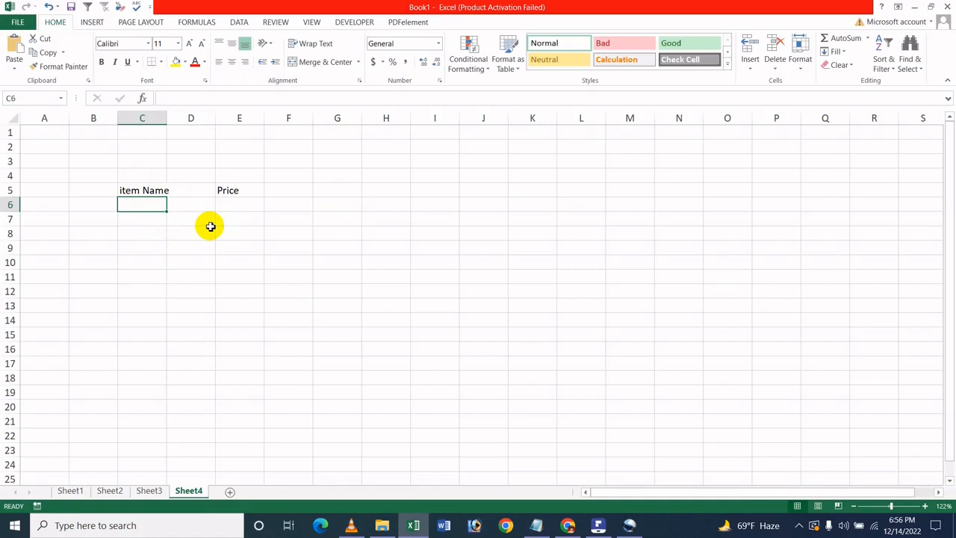
{"action": "type", "text": "K"}
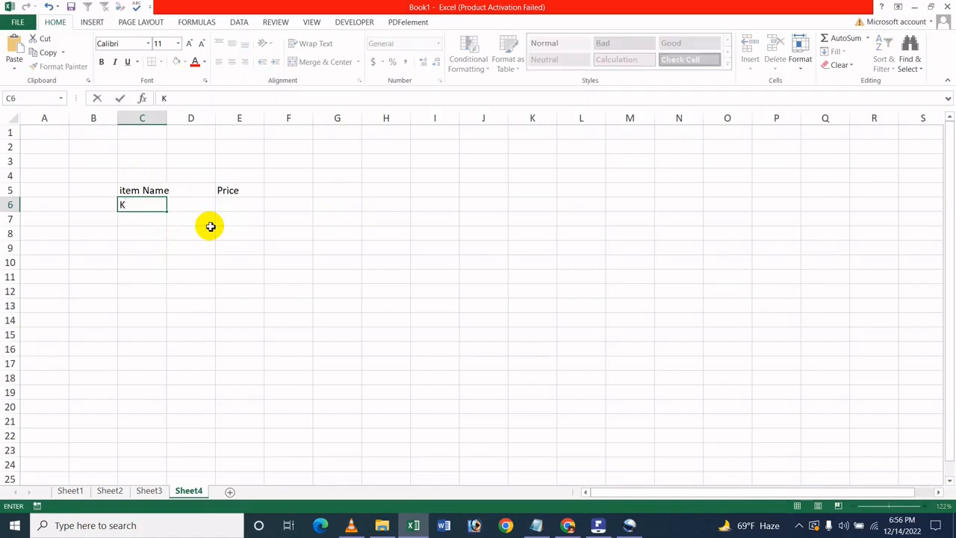
{"action": "type", "text": "eybord"}
{"action": "key", "text": "Return"}
{"action": "type", "text": "M"}
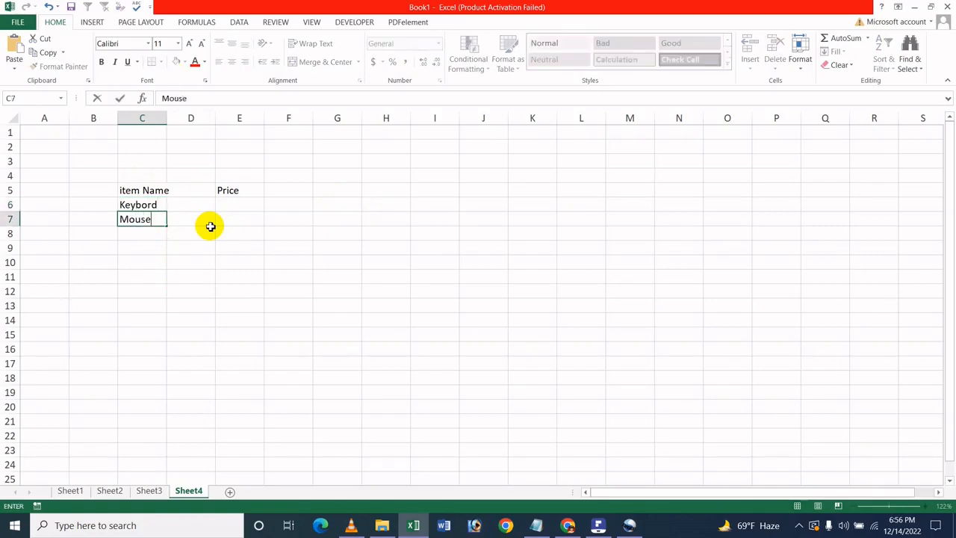
{"action": "type", "text": "ouse"}
Enter the prices 4000 for Keybord in cell E6 and 2000 for Mouse in cell E7.
{"action": "key", "text": "Tab"}
{"action": "key", "text": "Tab"}
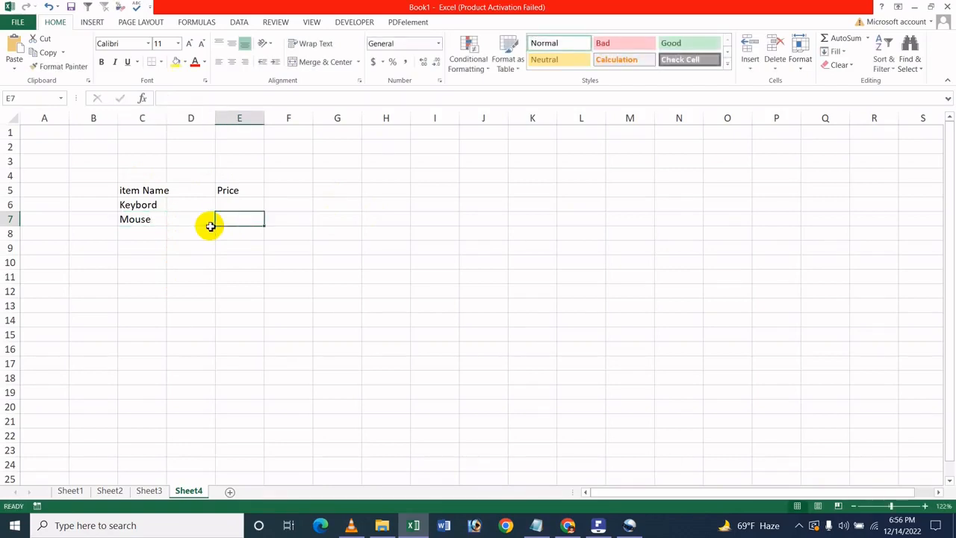
{"action": "key", "text": "Up"}
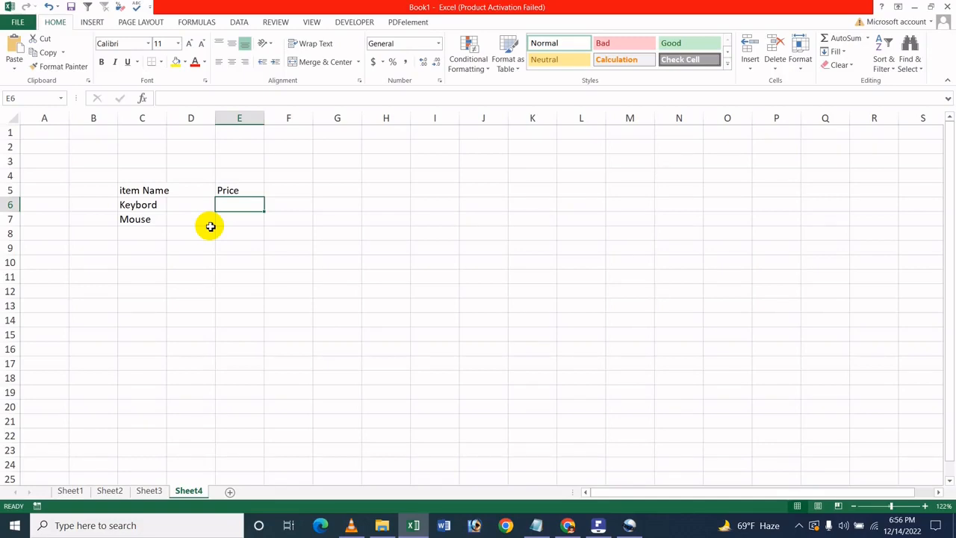
{"action": "type", "text": "4000"}
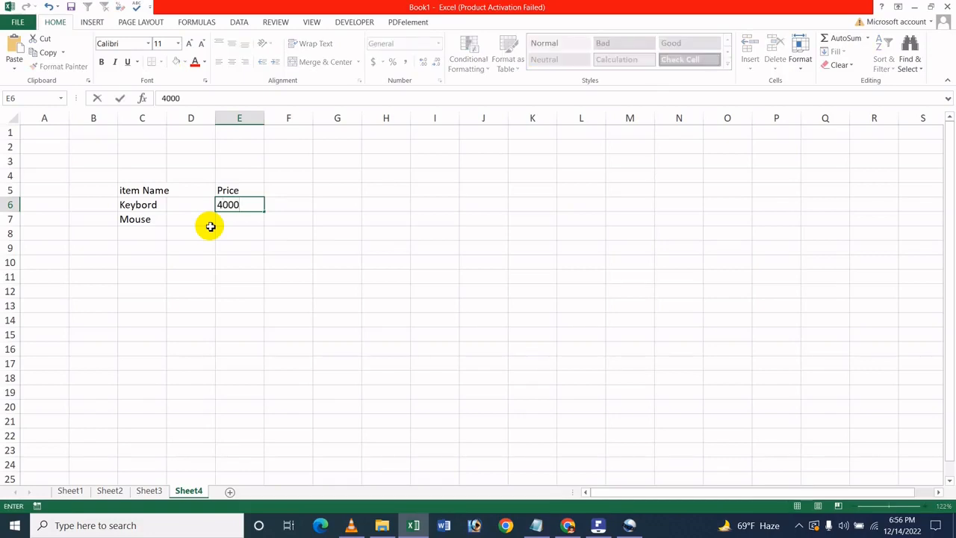
{"action": "key", "text": "Return"}
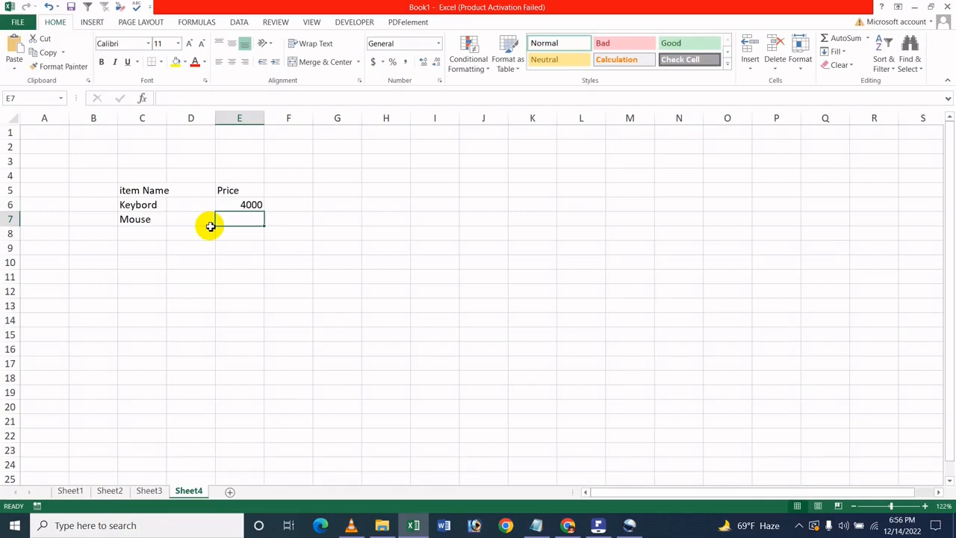
{"action": "type", "text": "20"}
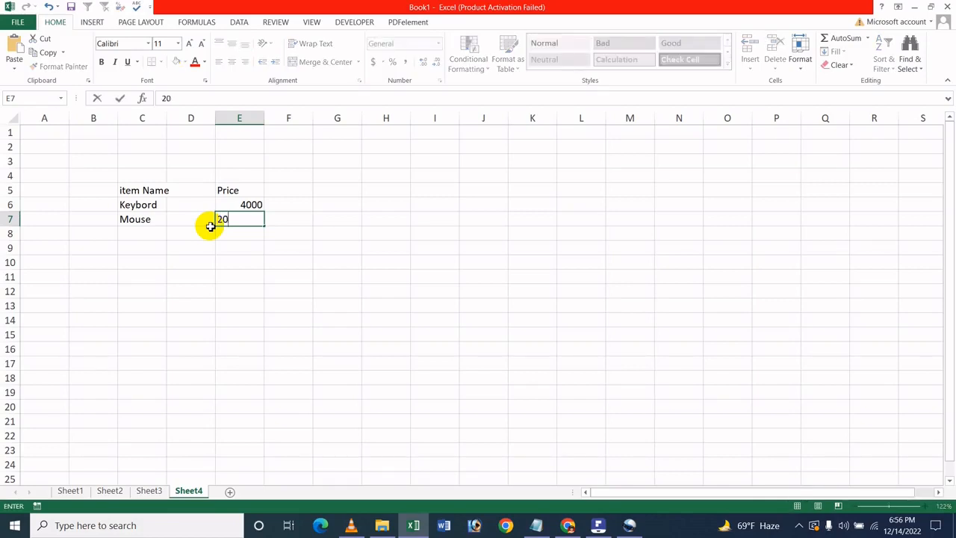
{"action": "type", "text": "00"}
{"action": "left_click", "coordinate": [398, 265]}
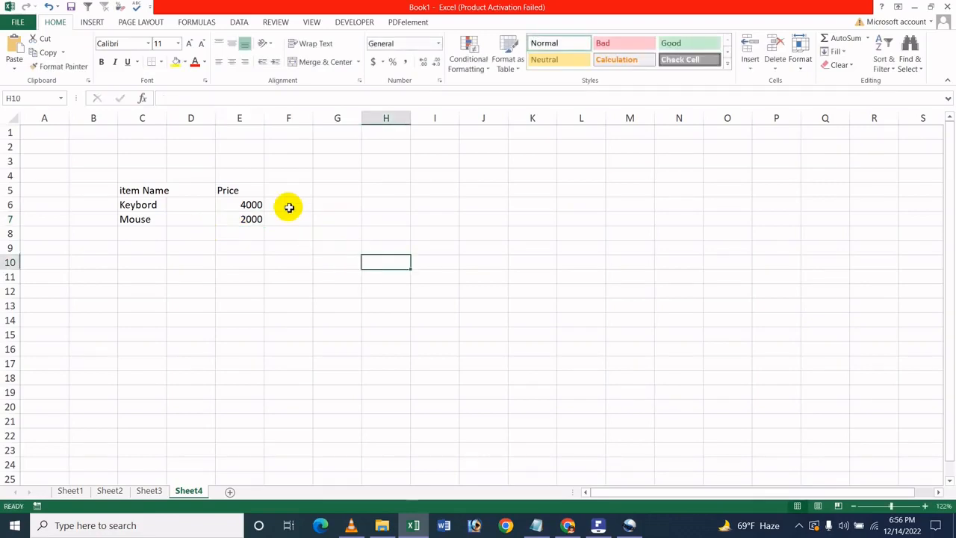
Apply Icon Set conditional formatting to the table range C5:E7 with Quick Analysis, and deselect the table.
{"action": "left_click_drag", "start_coordinate": [144, 190], "coordinate": [247, 220]}
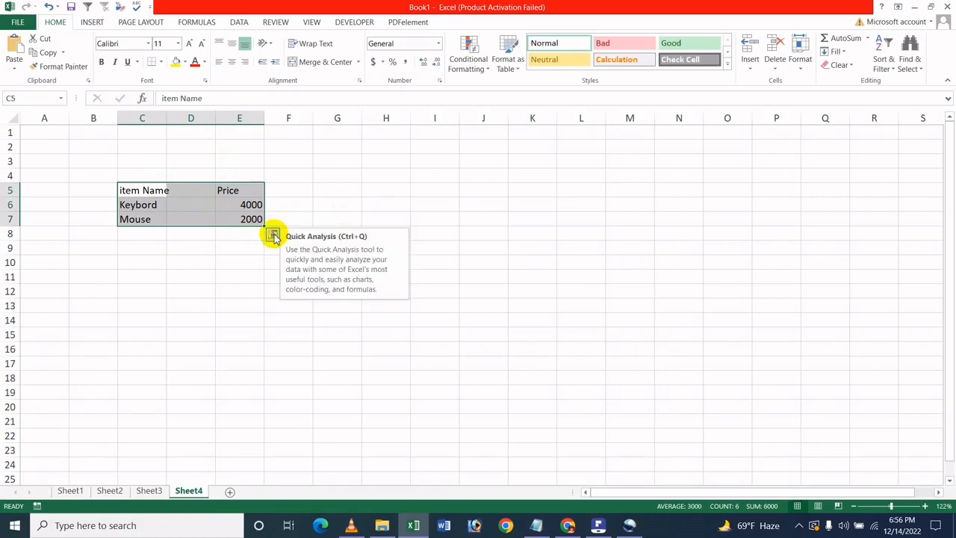
{"action": "left_click", "coordinate": [273, 236]}
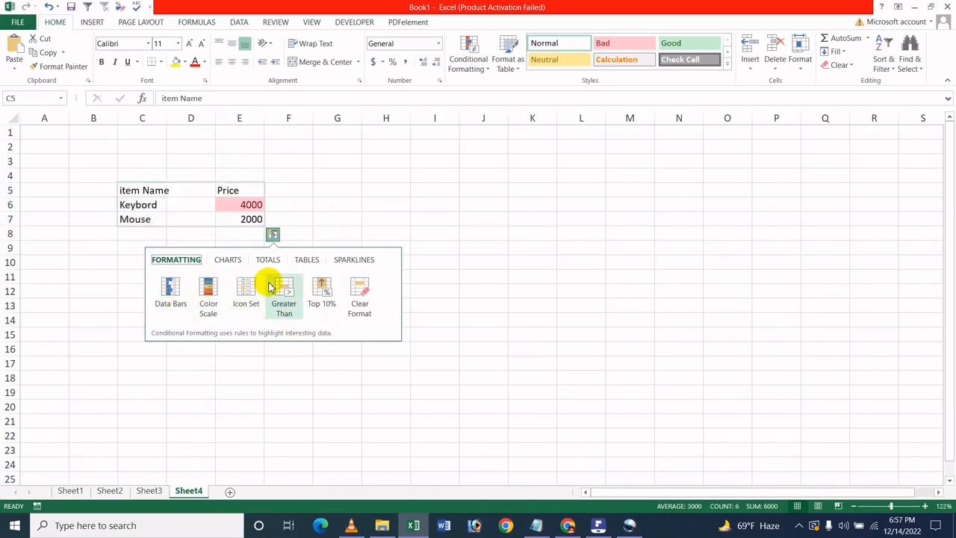
{"action": "left_click", "coordinate": [232, 295]}
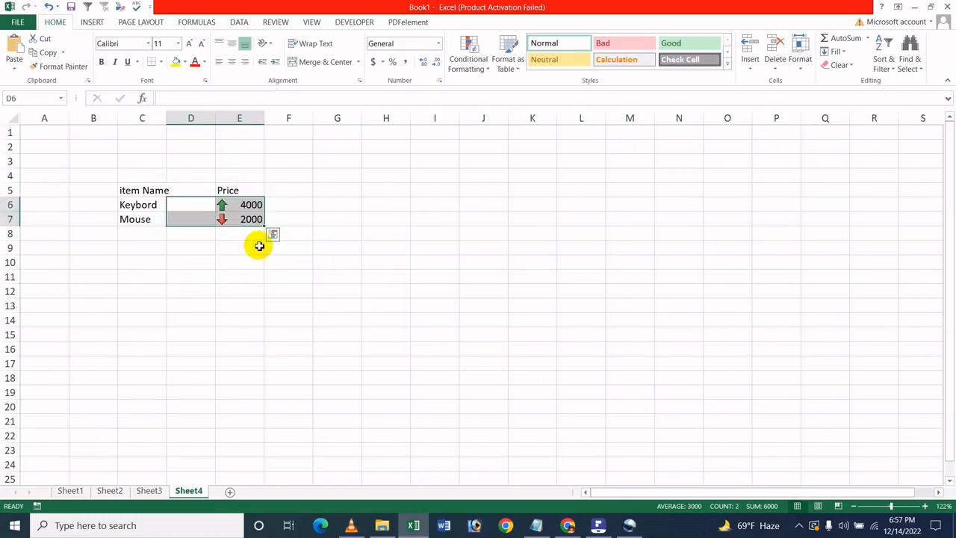
{"action": "left_click", "coordinate": [466, 318]}
{"action": "left_click_drag", "start_coordinate": [141, 192], "coordinate": [249, 209]}
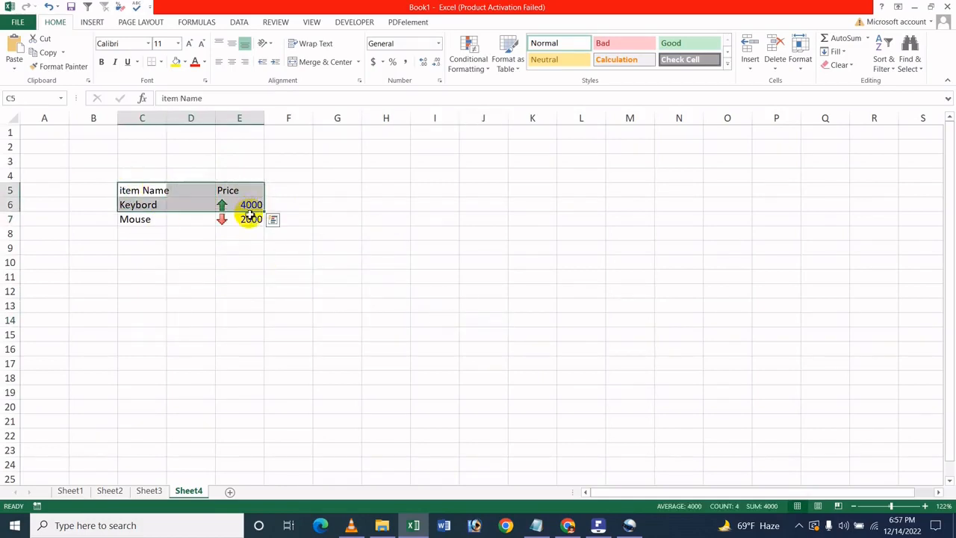
{"action": "left_click", "coordinate": [337, 189]}
{"action": "left_click", "coordinate": [16, 21]}
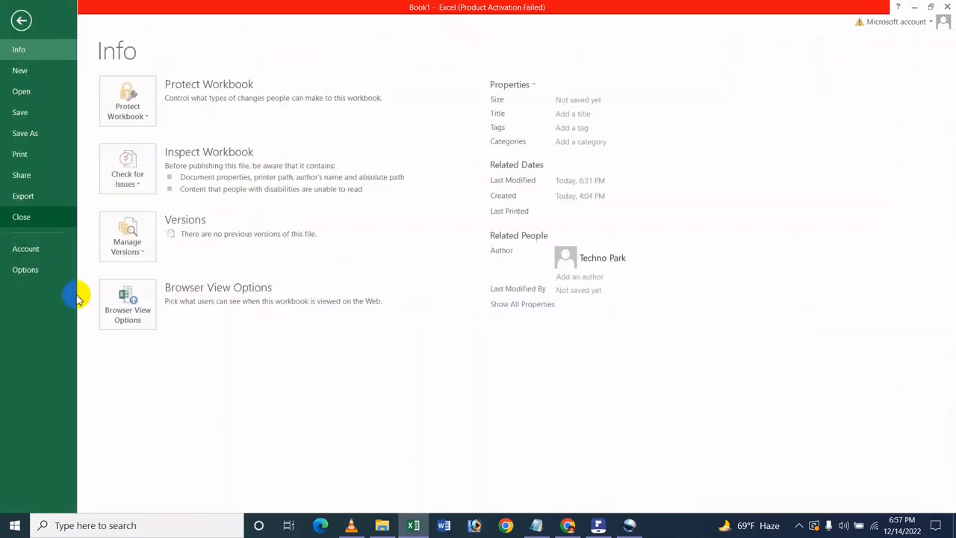
{"action": "left_click", "coordinate": [43, 272]}
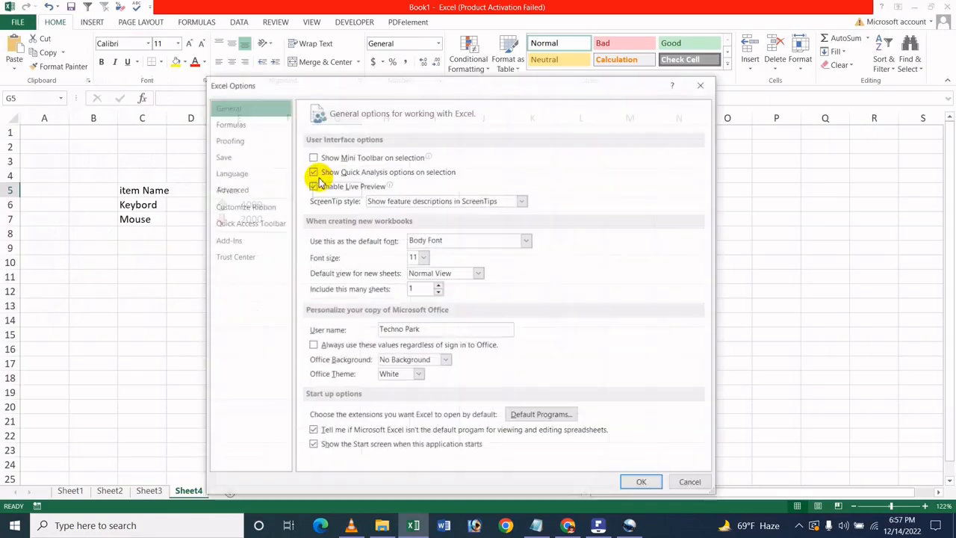
{"action": "left_click", "coordinate": [700, 85]}
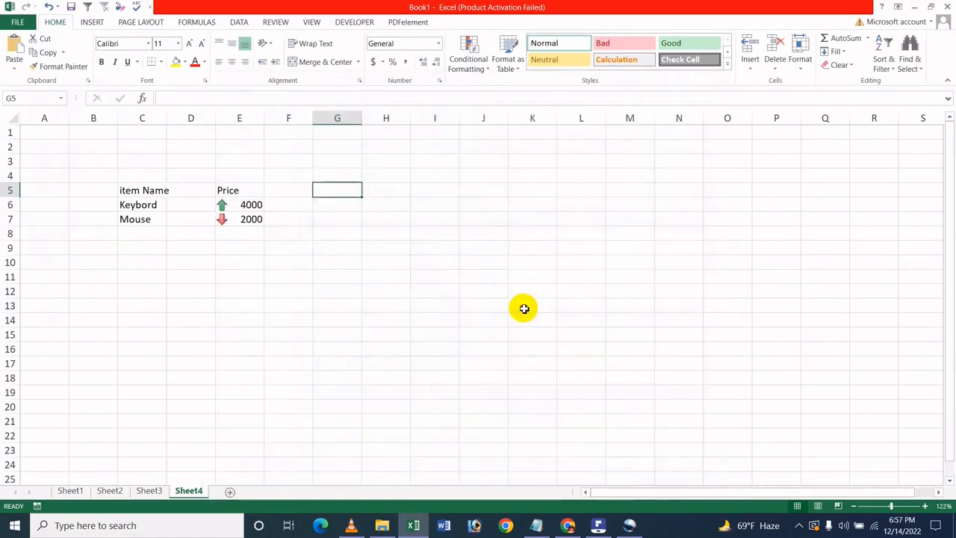
Undo the Icon Set formatting on the item and price table.
{"action": "left_click", "coordinate": [523, 307]}
{"action": "left_click", "coordinate": [494, 309]}
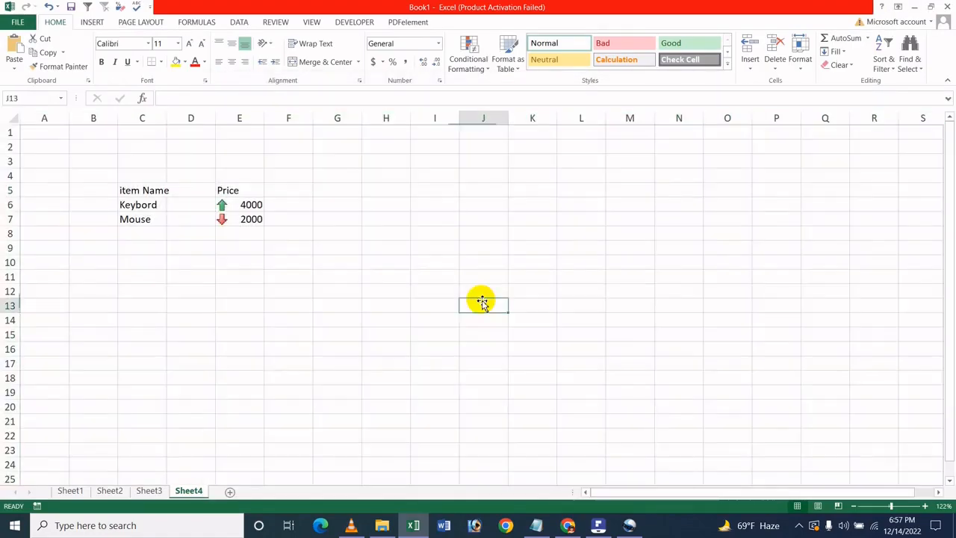
{"action": "key", "text": "ctrl+z"}
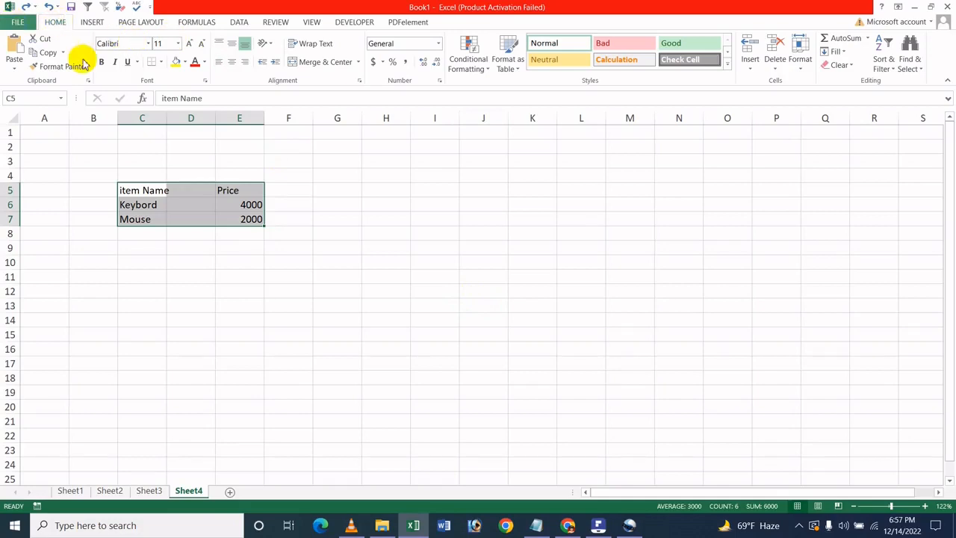
{"action": "left_click", "coordinate": [369, 321]}
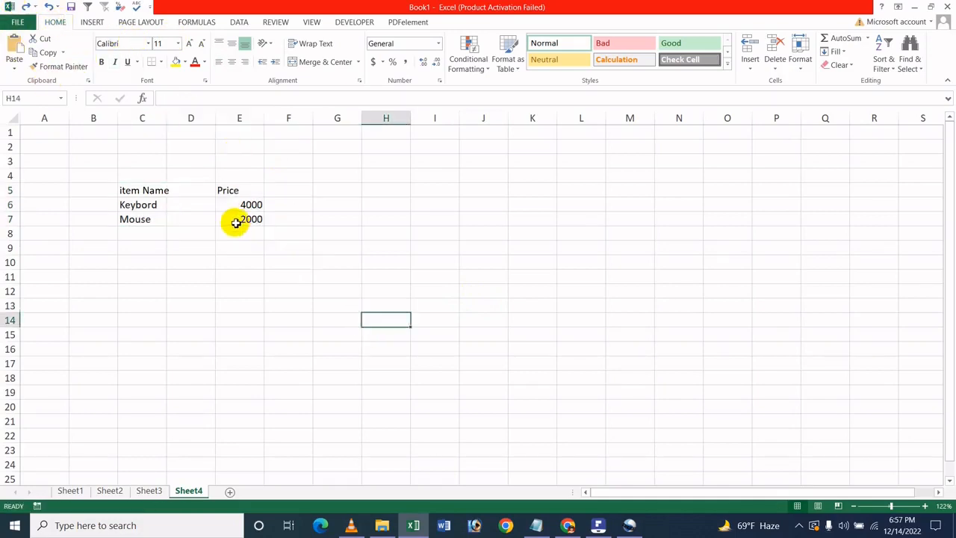
In the general Excel options, enable Show Mini Toolbar on selection, disable Show Quick Analysis options on selection, and apply.
{"action": "left_click", "coordinate": [221, 218]}
{"action": "left_click", "coordinate": [17, 22]}
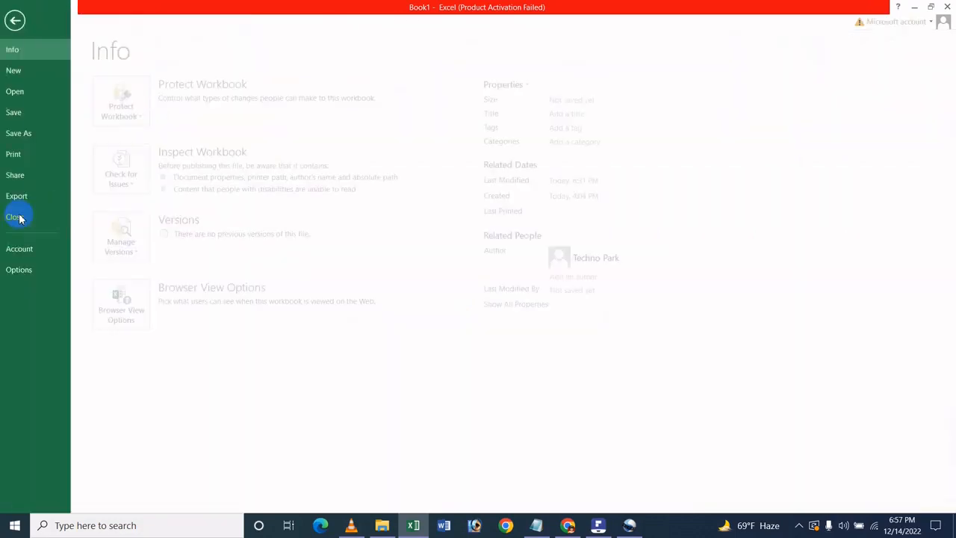
{"action": "left_click", "coordinate": [37, 270]}
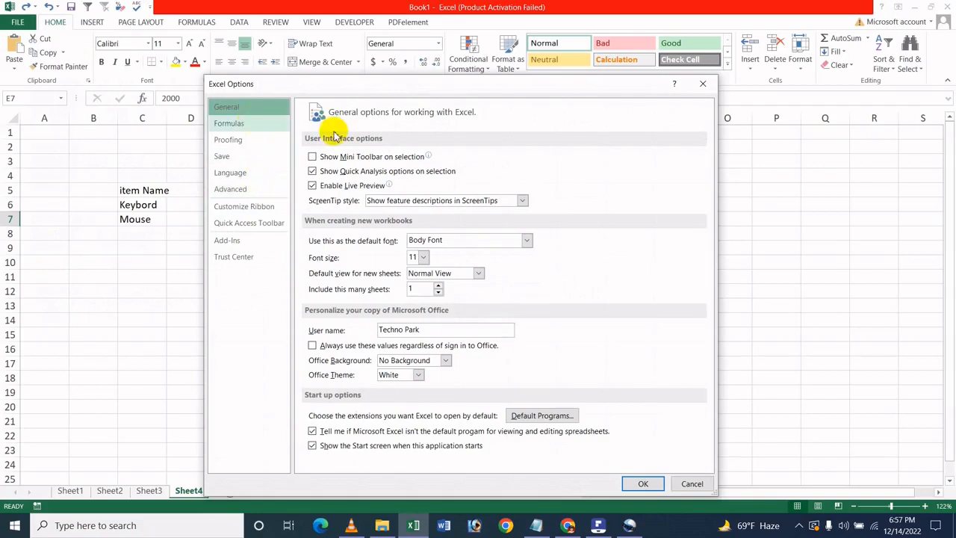
{"action": "left_click", "coordinate": [347, 159]}
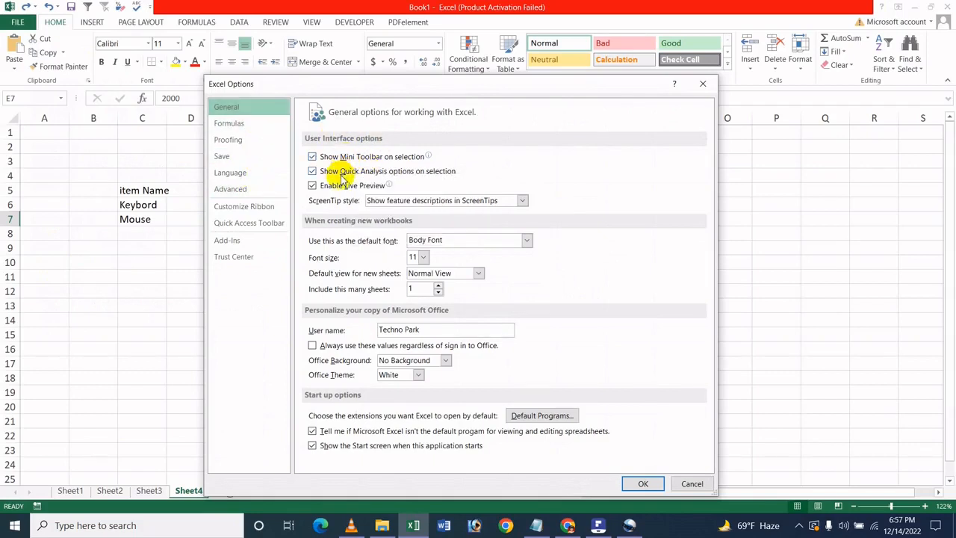
{"action": "left_click", "coordinate": [342, 173]}
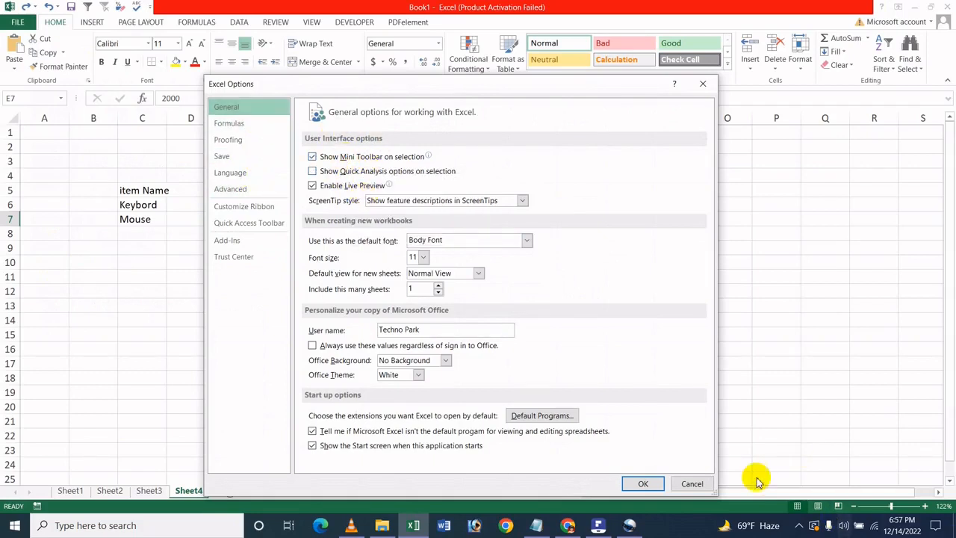
{"action": "left_click", "coordinate": [635, 479]}
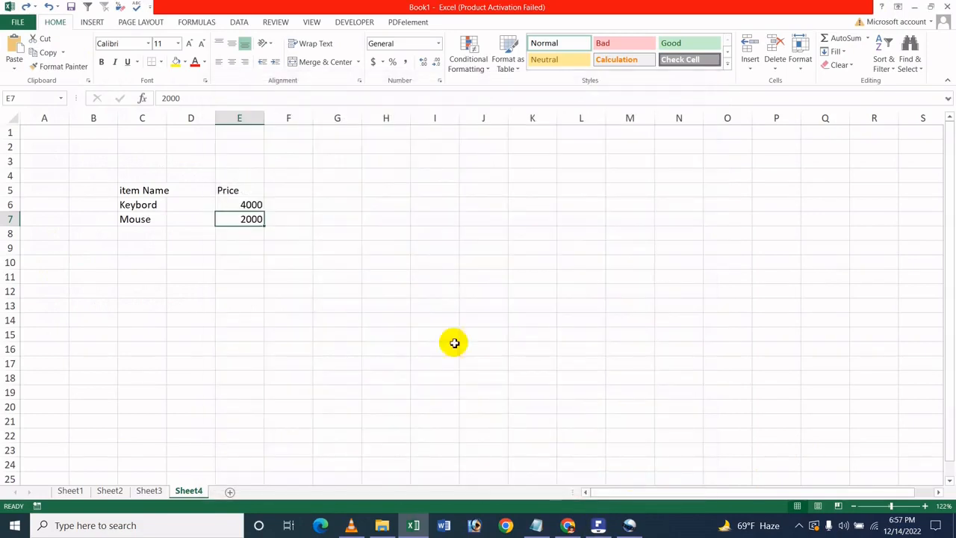
Select the table range C5:E7 to check whether the Quick Analysis button is offered, and deselect it.
{"action": "left_click", "coordinate": [351, 289]}
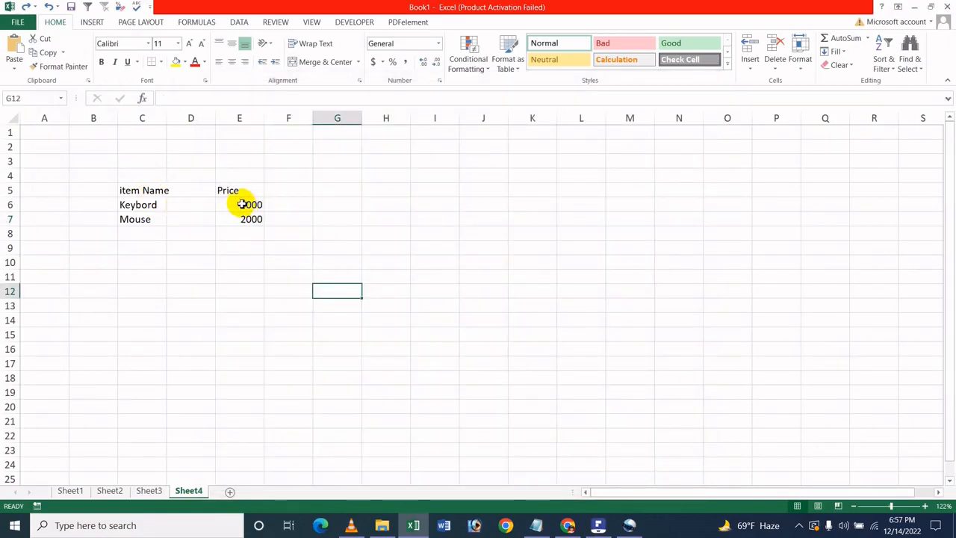
{"action": "left_click_drag", "start_coordinate": [249, 220], "coordinate": [149, 193]}
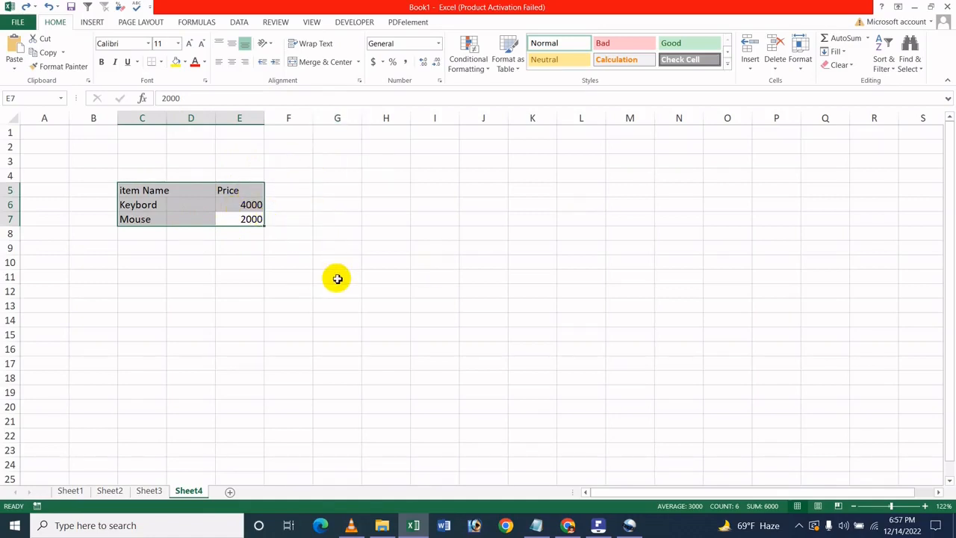
{"action": "left_click", "coordinate": [325, 186]}
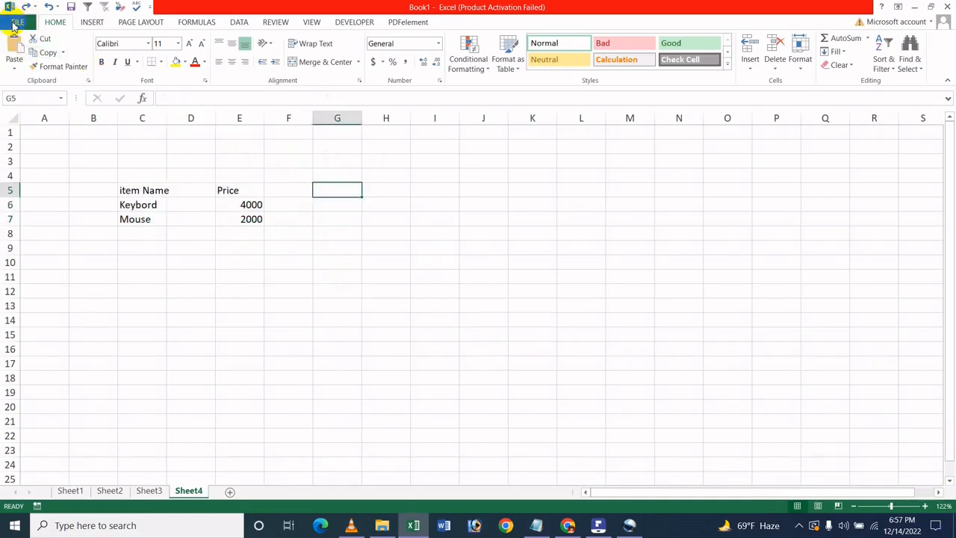
Re-enable Show Quick Analysis options on selection in the general Excel options and apply the change.
{"action": "left_click", "coordinate": [16, 22]}
{"action": "left_click", "coordinate": [25, 269]}
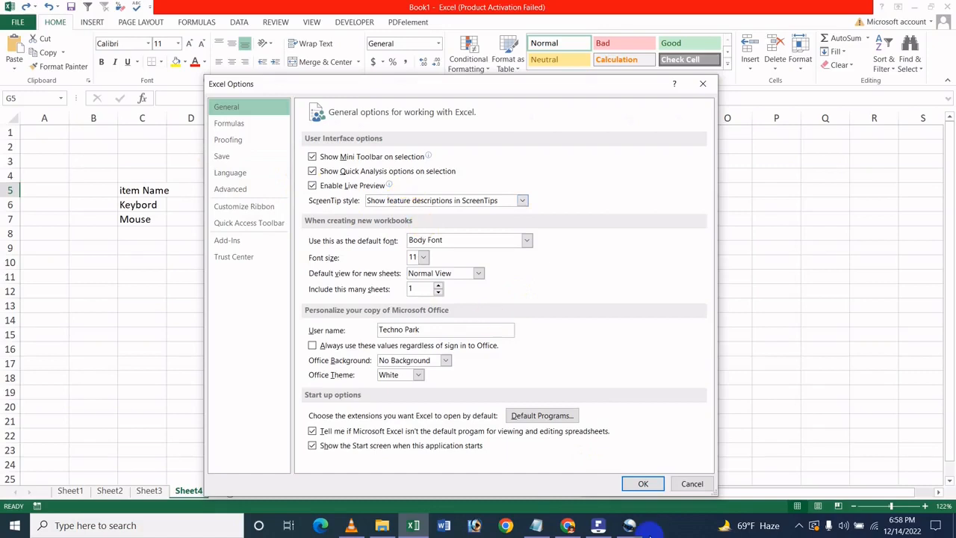
{"action": "left_click", "coordinate": [640, 486]}
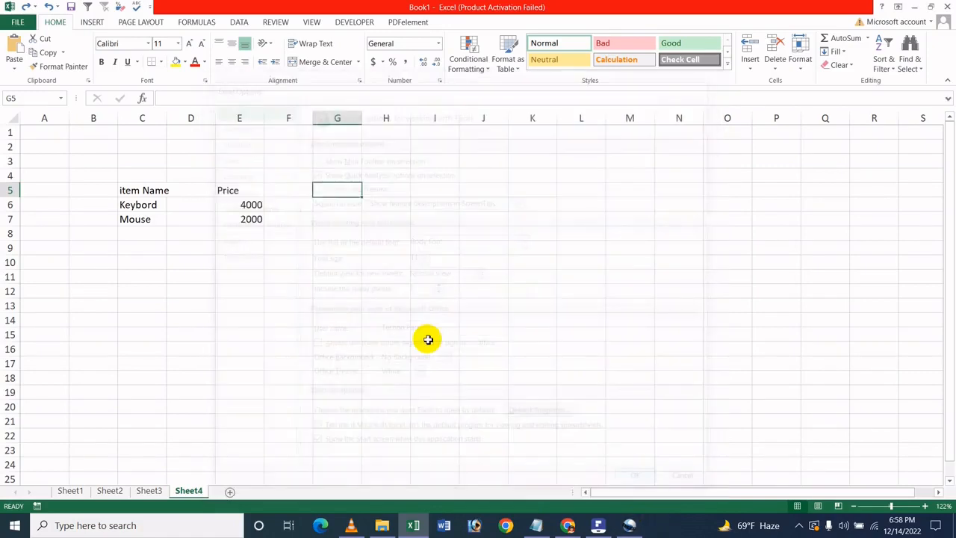
Select the table range C5:E7 and preview fill colors on it without applying one.
{"action": "left_click_drag", "start_coordinate": [152, 195], "coordinate": [232, 227]}
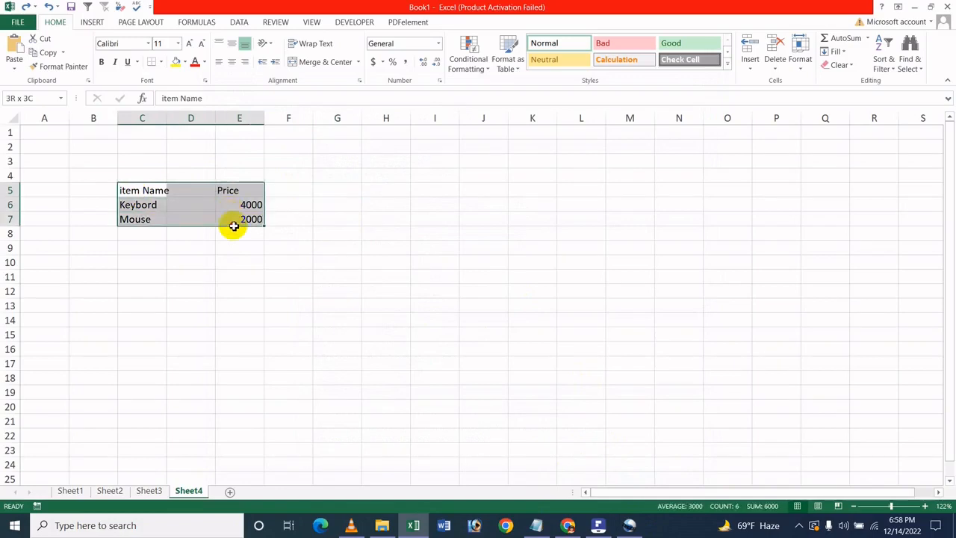
{"action": "left_click", "coordinate": [185, 62]}
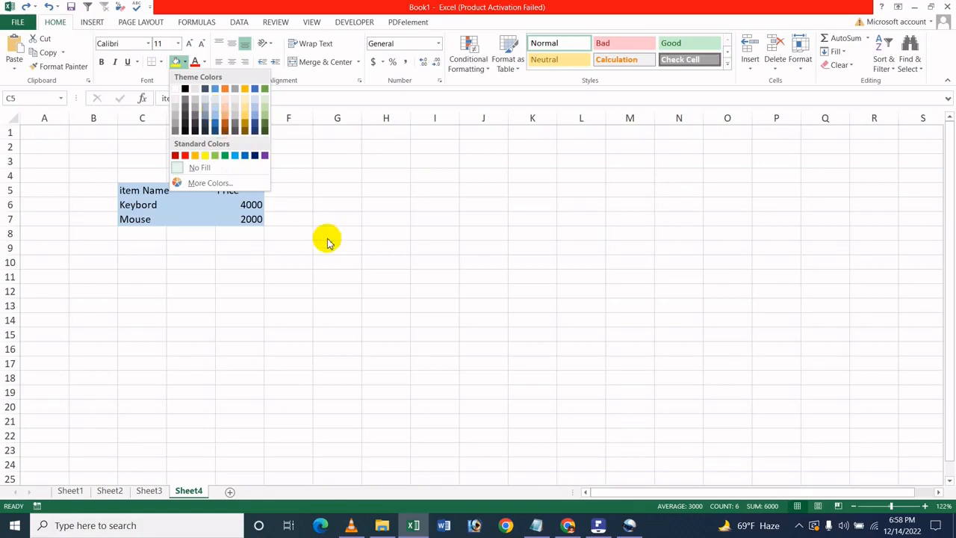
Disable Enable Live Preview in the general Excel options and apply the change.
{"action": "left_click", "coordinate": [16, 22]}
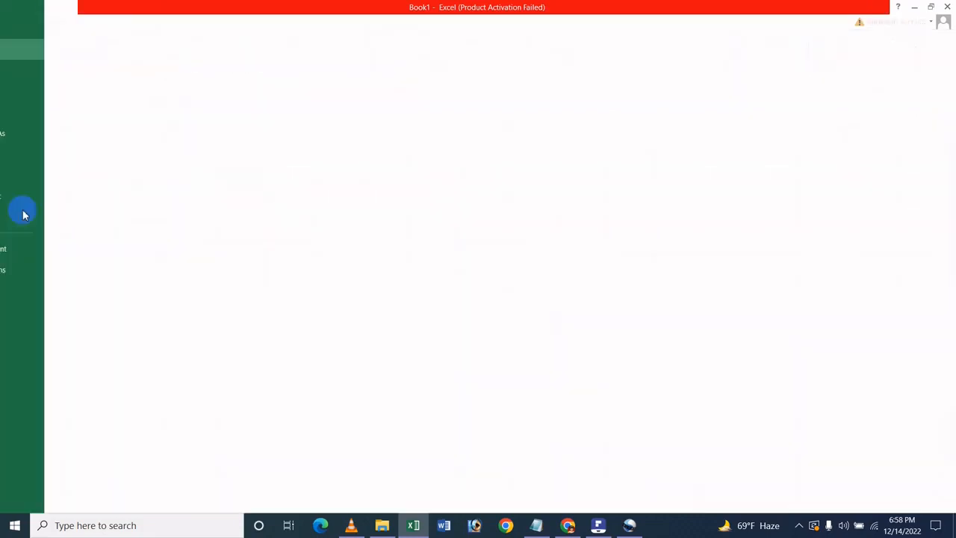
{"action": "key", "text": "Escape"}
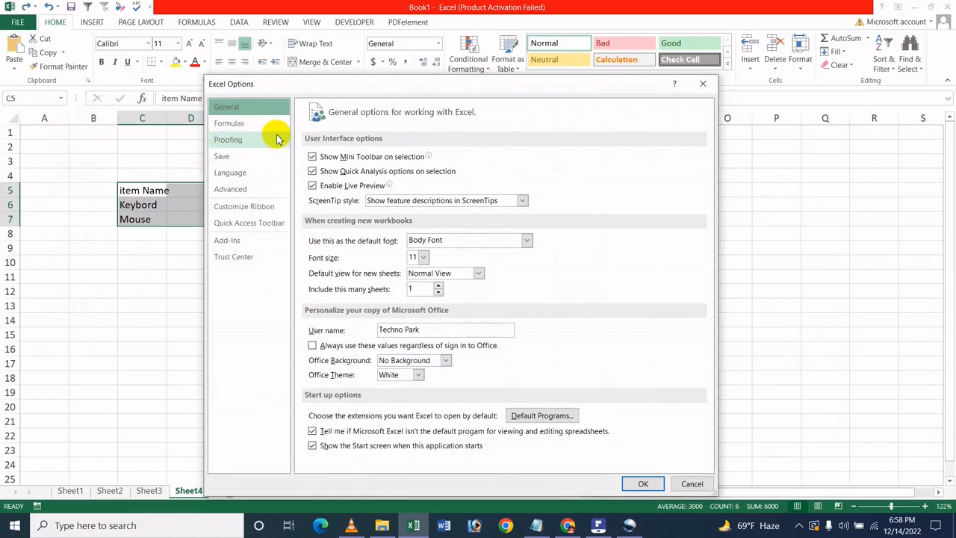
{"action": "left_click", "coordinate": [313, 186]}
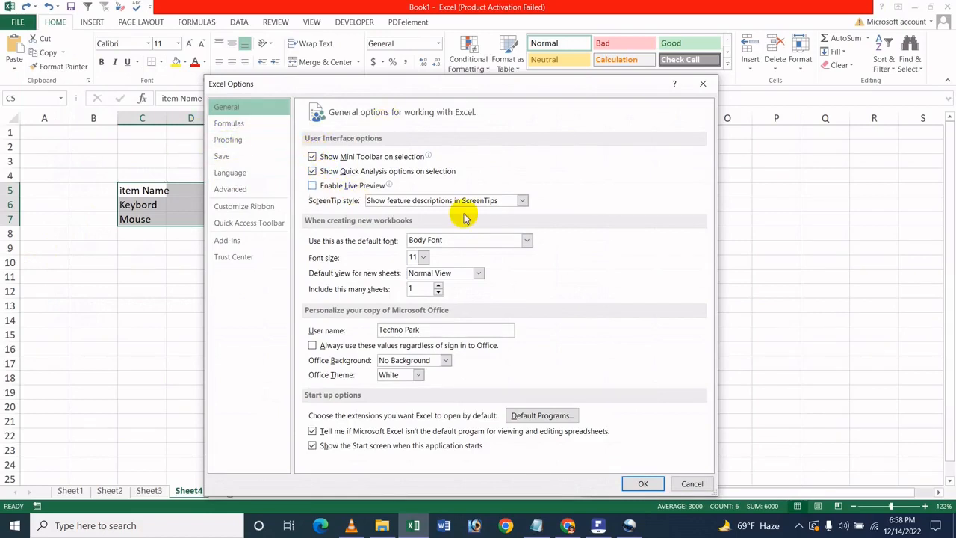
{"action": "left_click", "coordinate": [644, 484]}
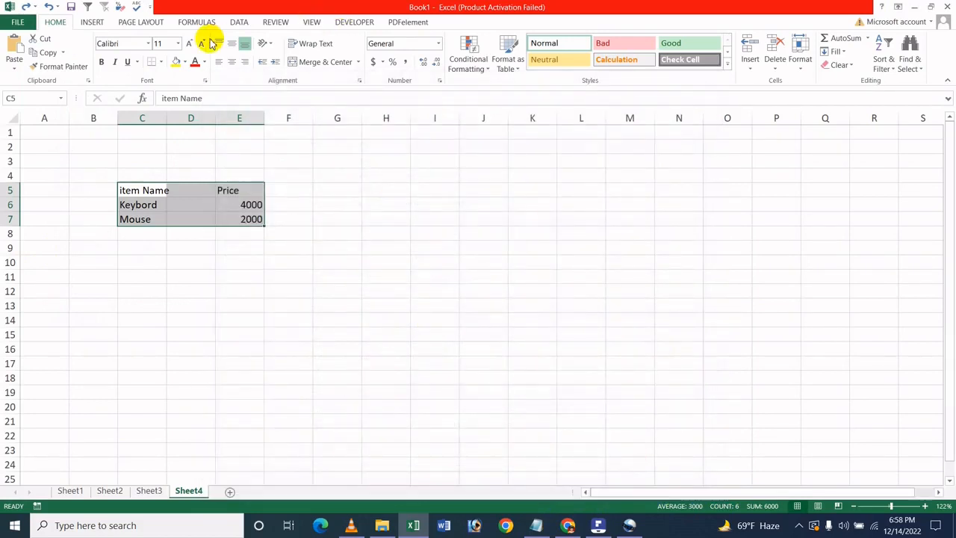
Browse the fill colors for the table range C5:E7 to check for a live preview, without applying one.
{"action": "left_click", "coordinate": [185, 64]}
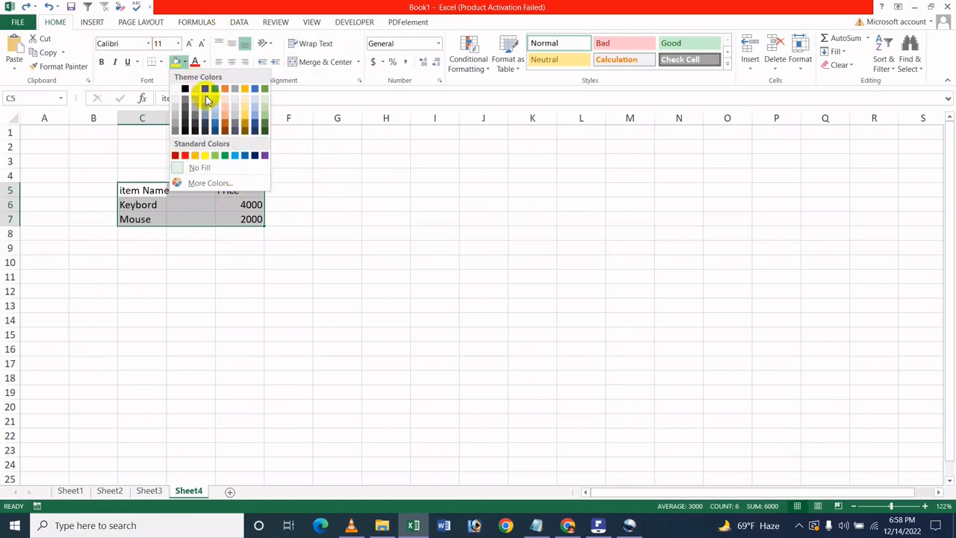
{"action": "key", "text": "Escape"}
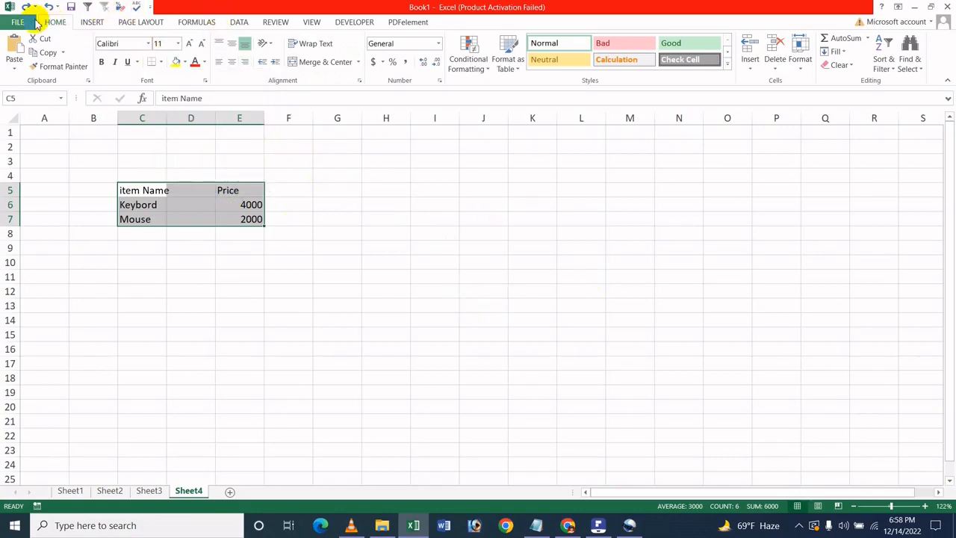
{"action": "left_click", "coordinate": [18, 22]}
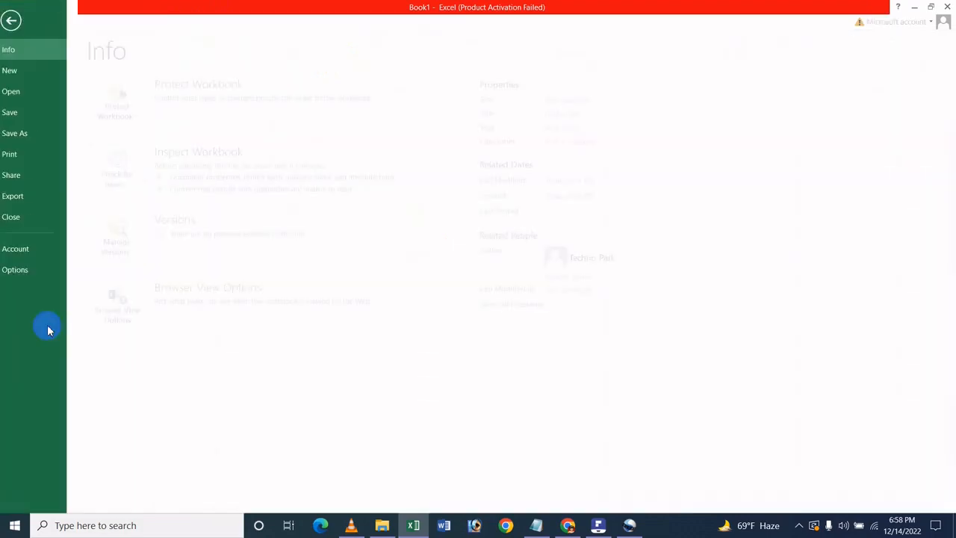
{"action": "left_click", "coordinate": [35, 269]}
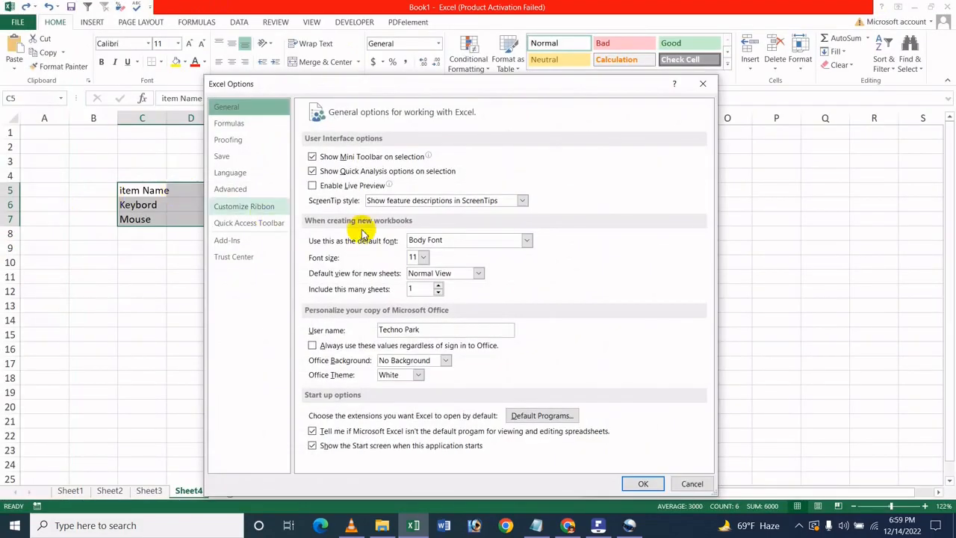
{"action": "left_click", "coordinate": [321, 187]}
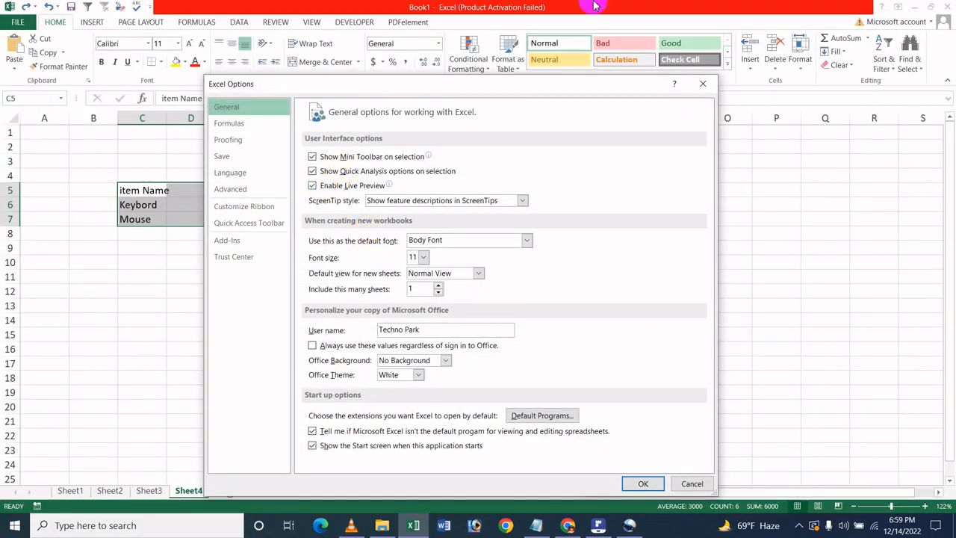
{"action": "left_click", "coordinate": [431, 201]}
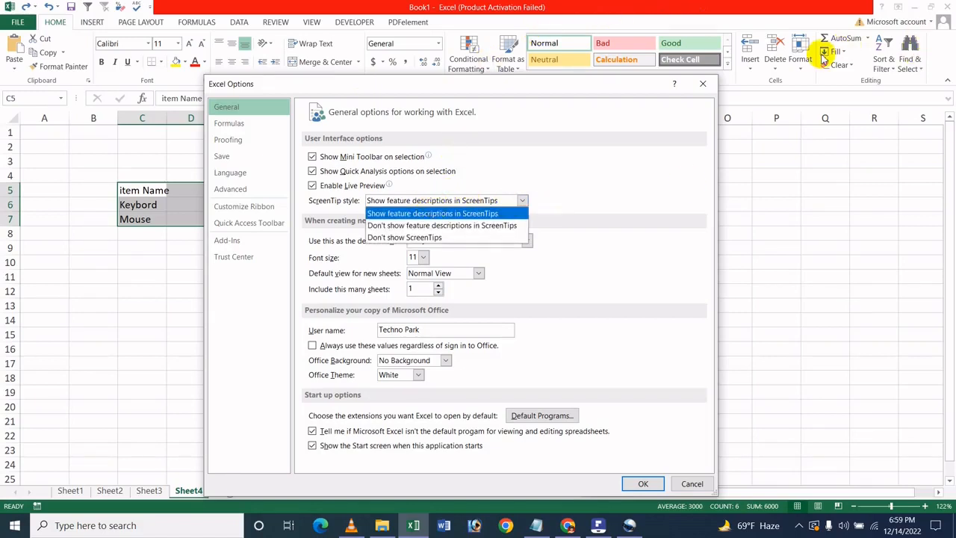
{"action": "left_click", "coordinate": [706, 82]}
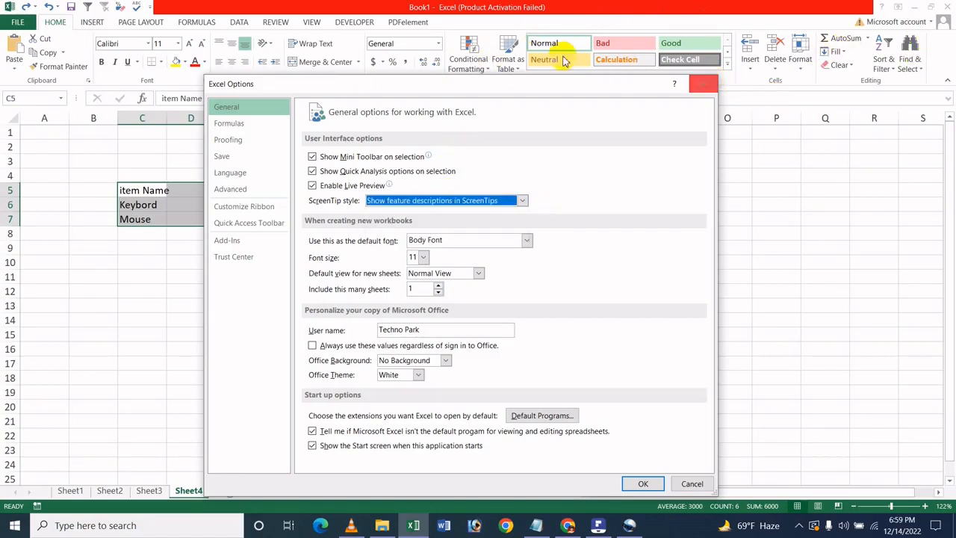
{"action": "left_click", "coordinate": [704, 82]}
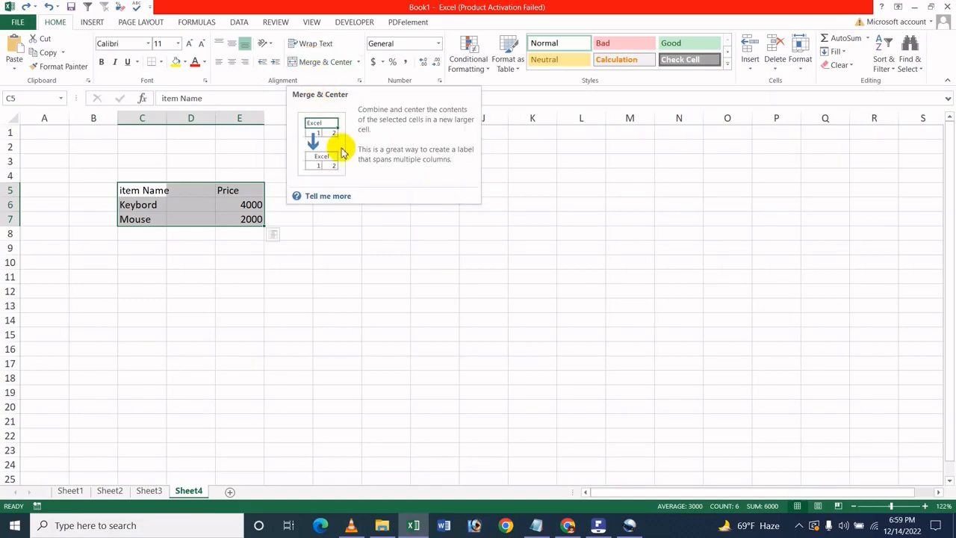
Re-enable Enable Live Preview, set the ScreenTip style to Don't show feature descriptions in ScreenTips, and apply the general Excel options.
{"action": "left_click", "coordinate": [18, 23]}
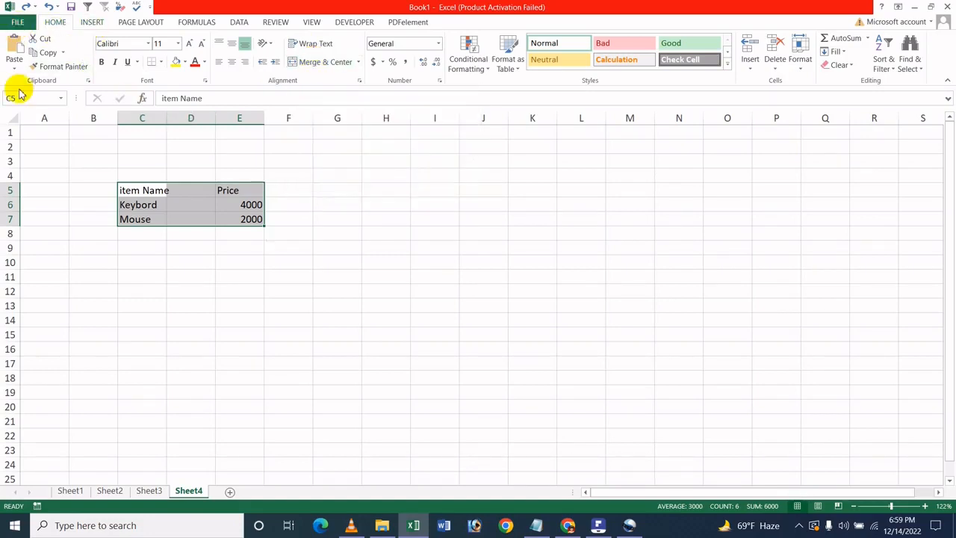
{"action": "left_click", "coordinate": [17, 270]}
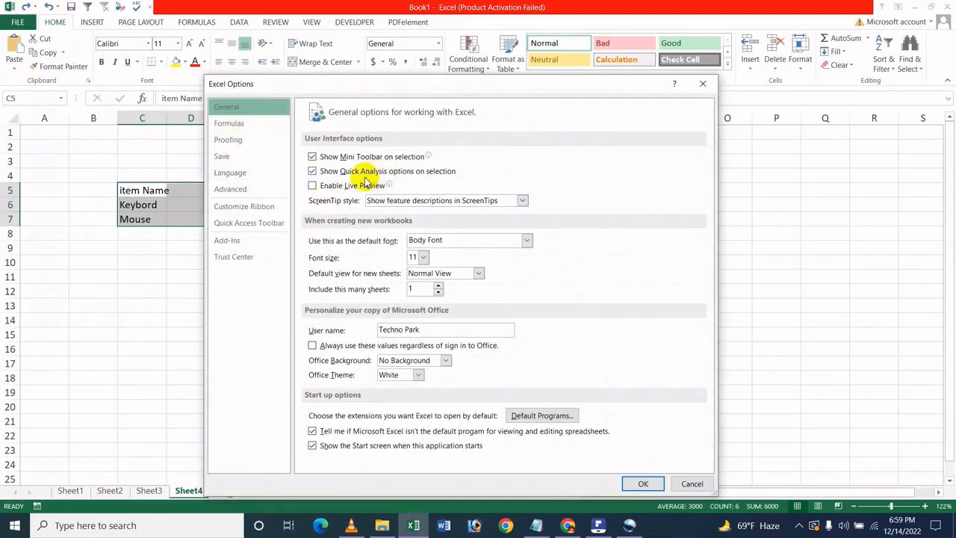
{"action": "left_click", "coordinate": [312, 185]}
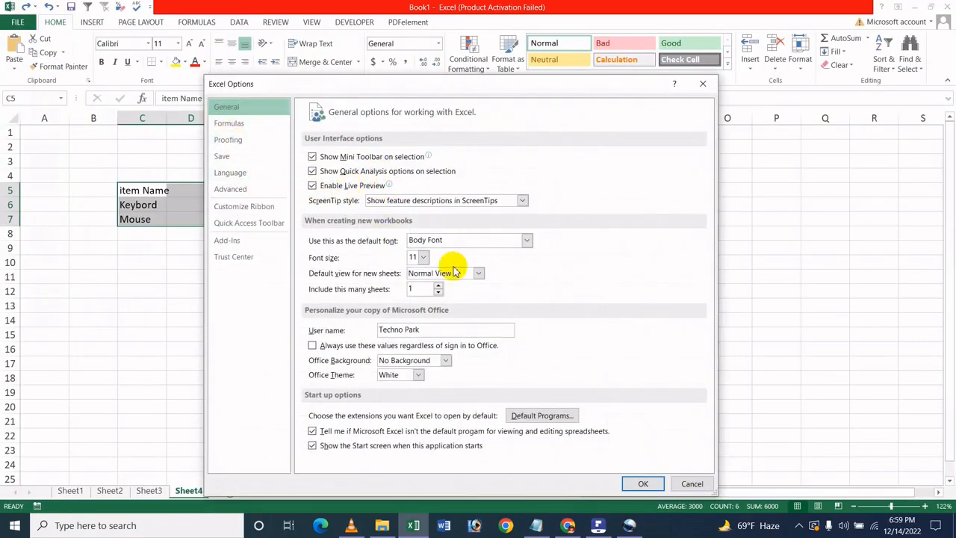
{"action": "left_click", "coordinate": [396, 200]}
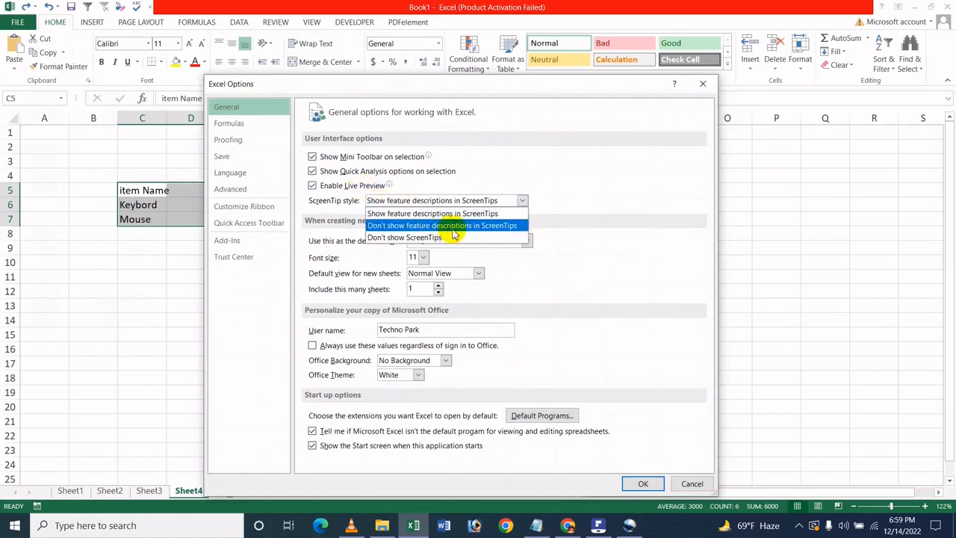
{"action": "left_click", "coordinate": [517, 226]}
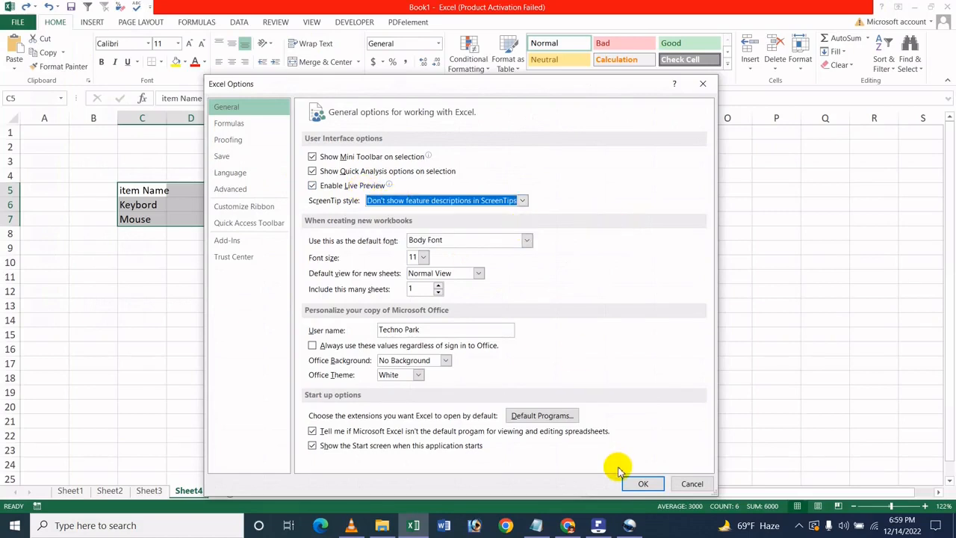
{"action": "left_click", "coordinate": [638, 483]}
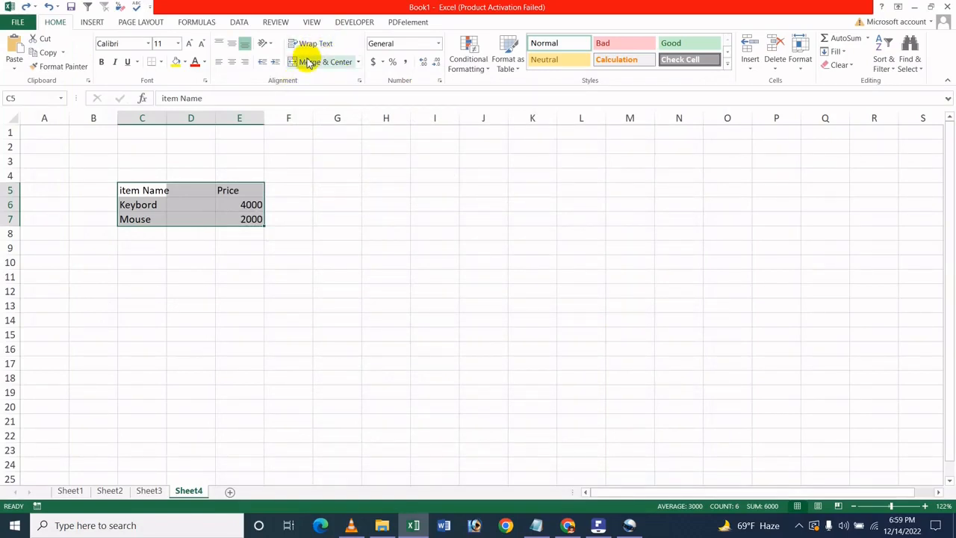
Set the ScreenTip style to Don't show ScreenTips in the general Excel options and apply the change.
{"action": "left_click", "coordinate": [18, 23]}
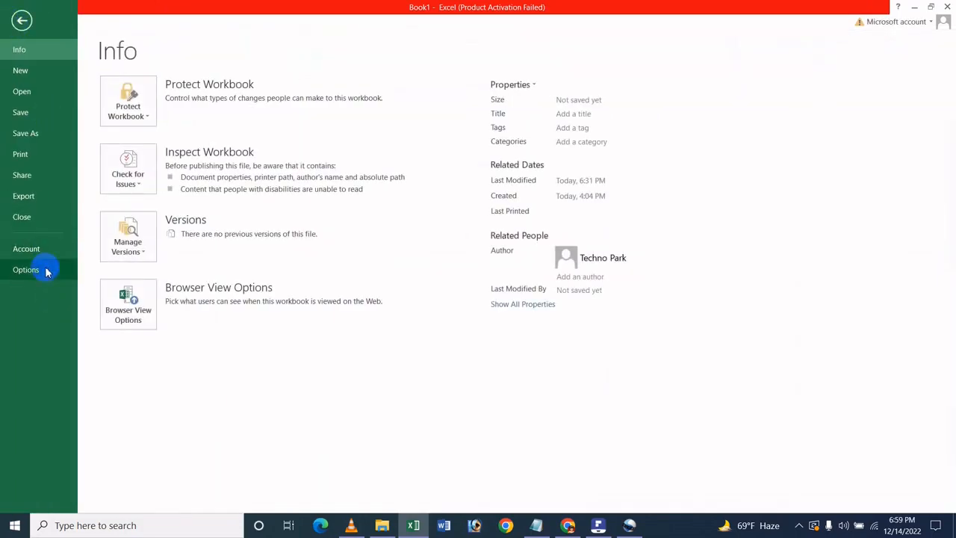
{"action": "left_click", "coordinate": [30, 270]}
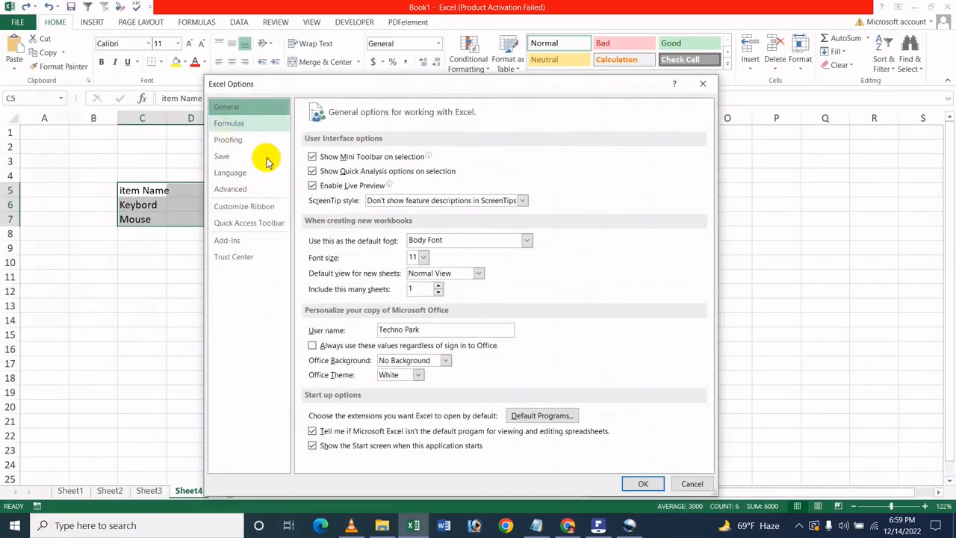
{"action": "left_click", "coordinate": [430, 200]}
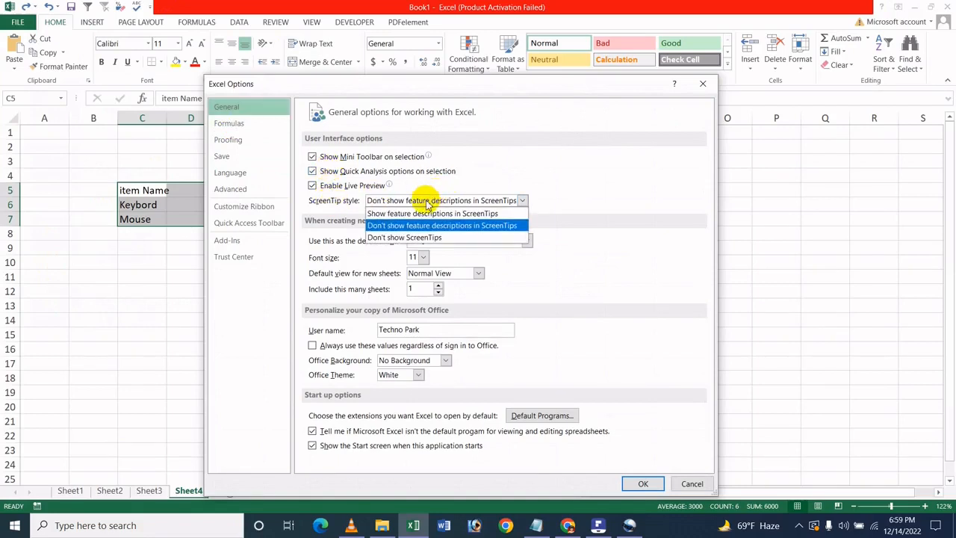
{"action": "left_click", "coordinate": [403, 237]}
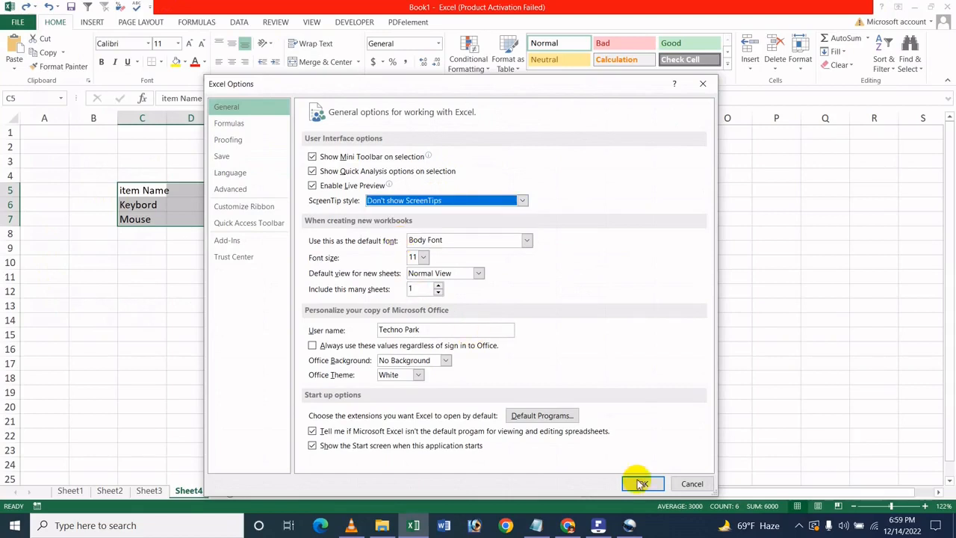
{"action": "left_click", "coordinate": [640, 484]}
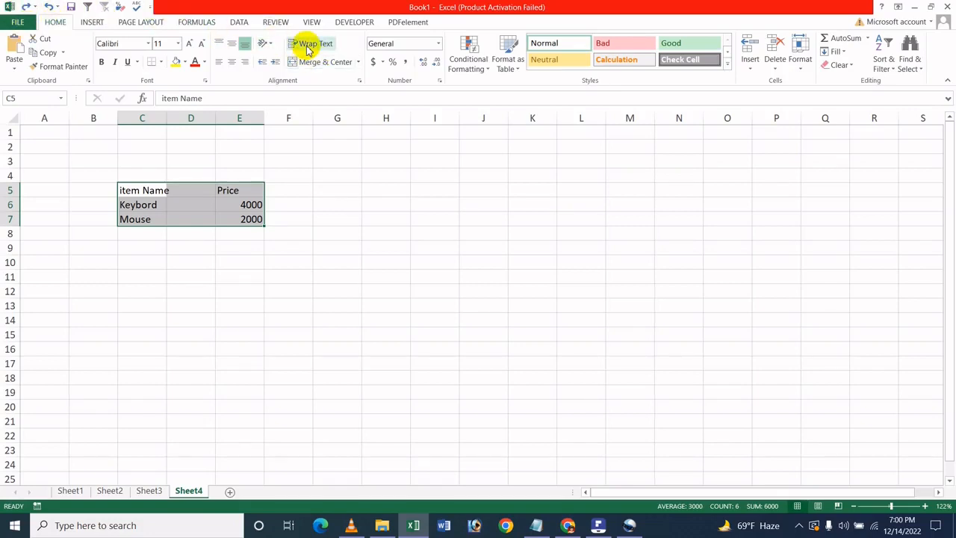
Set the ScreenTip style to Show feature descriptions in ScreenTips in the general Excel options and apply the change.
{"action": "left_click", "coordinate": [18, 22]}
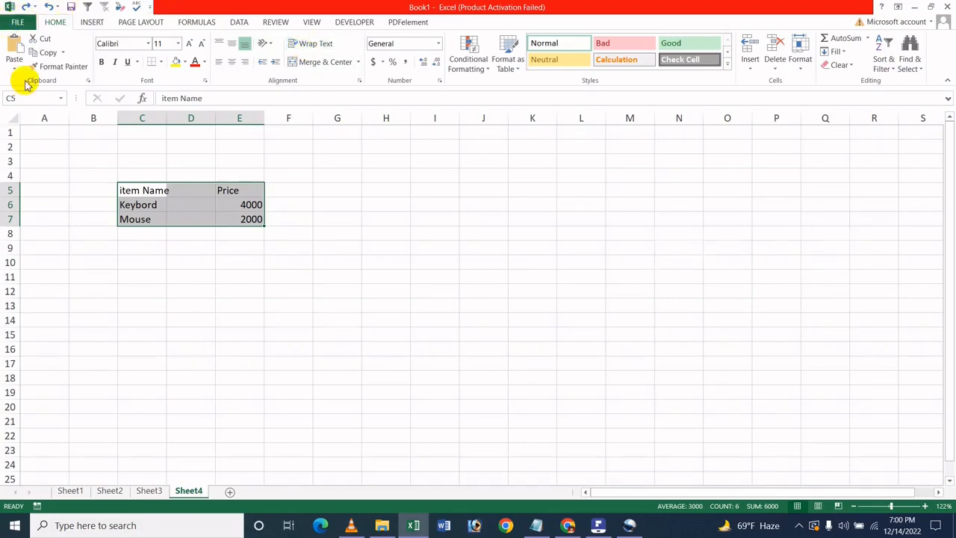
{"action": "left_click", "coordinate": [47, 274]}
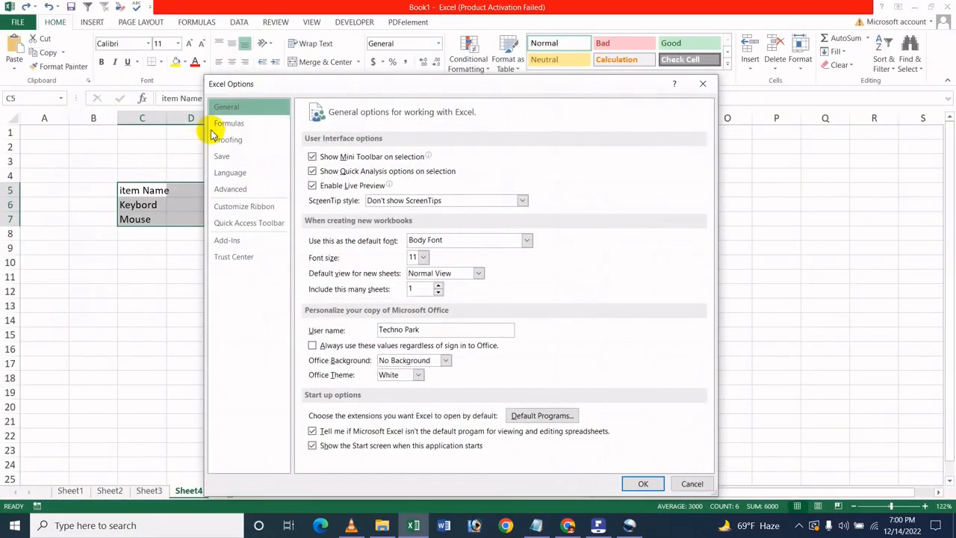
{"action": "left_click", "coordinate": [396, 200]}
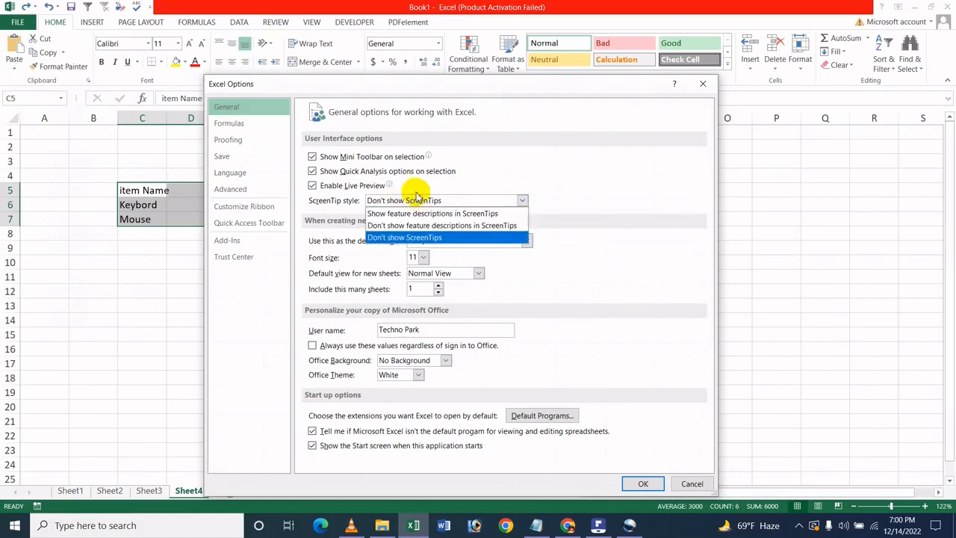
{"action": "left_click", "coordinate": [426, 214]}
{"action": "left_click", "coordinate": [643, 483]}
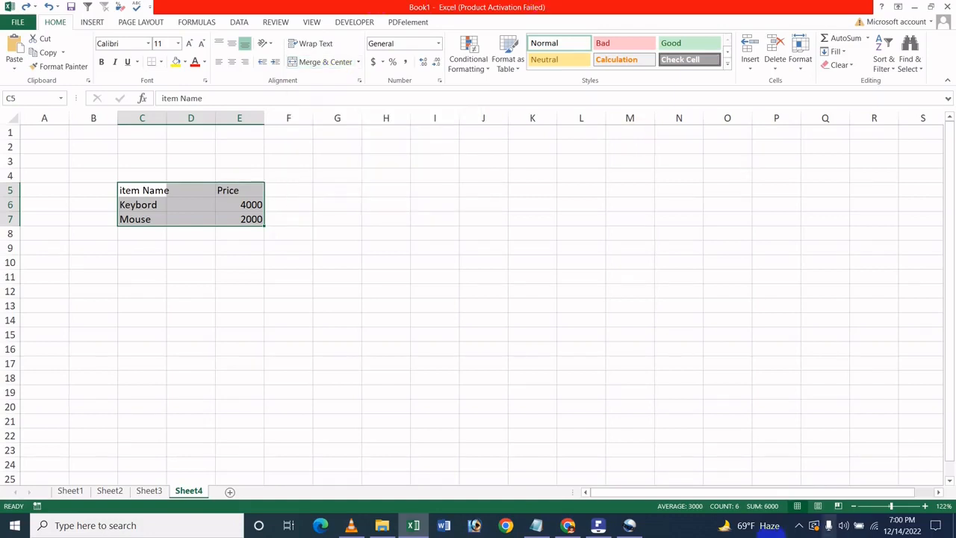
{"action": "left_click", "coordinate": [602, 526]}
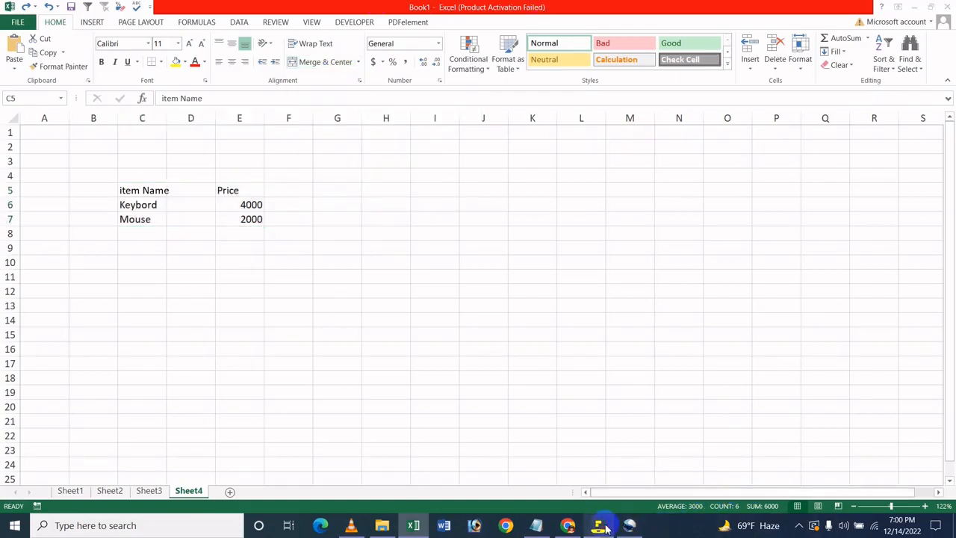